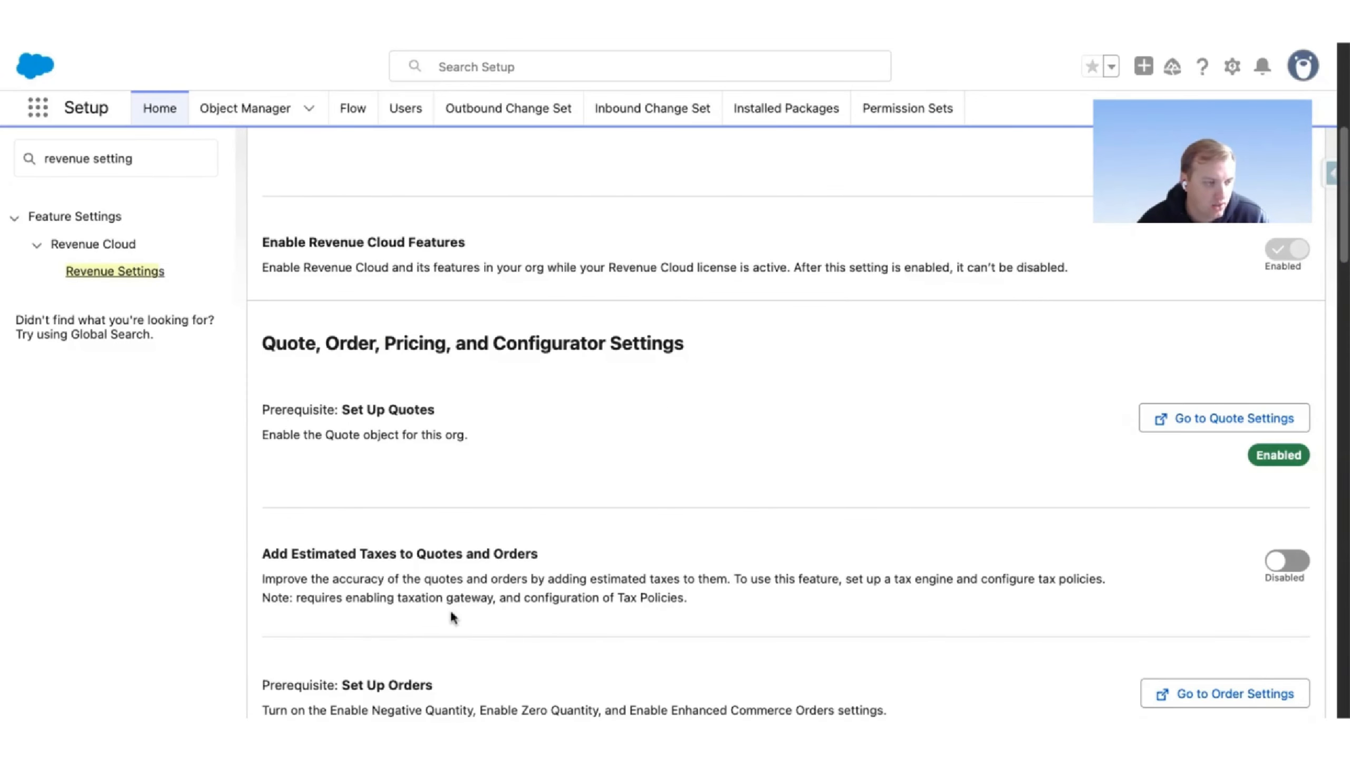
- Review the quote, order, pricing and configurator options in Revenue Settings, down to the Instant Pricing and Product Configurator settings
scroll(452, 617, down, 2)
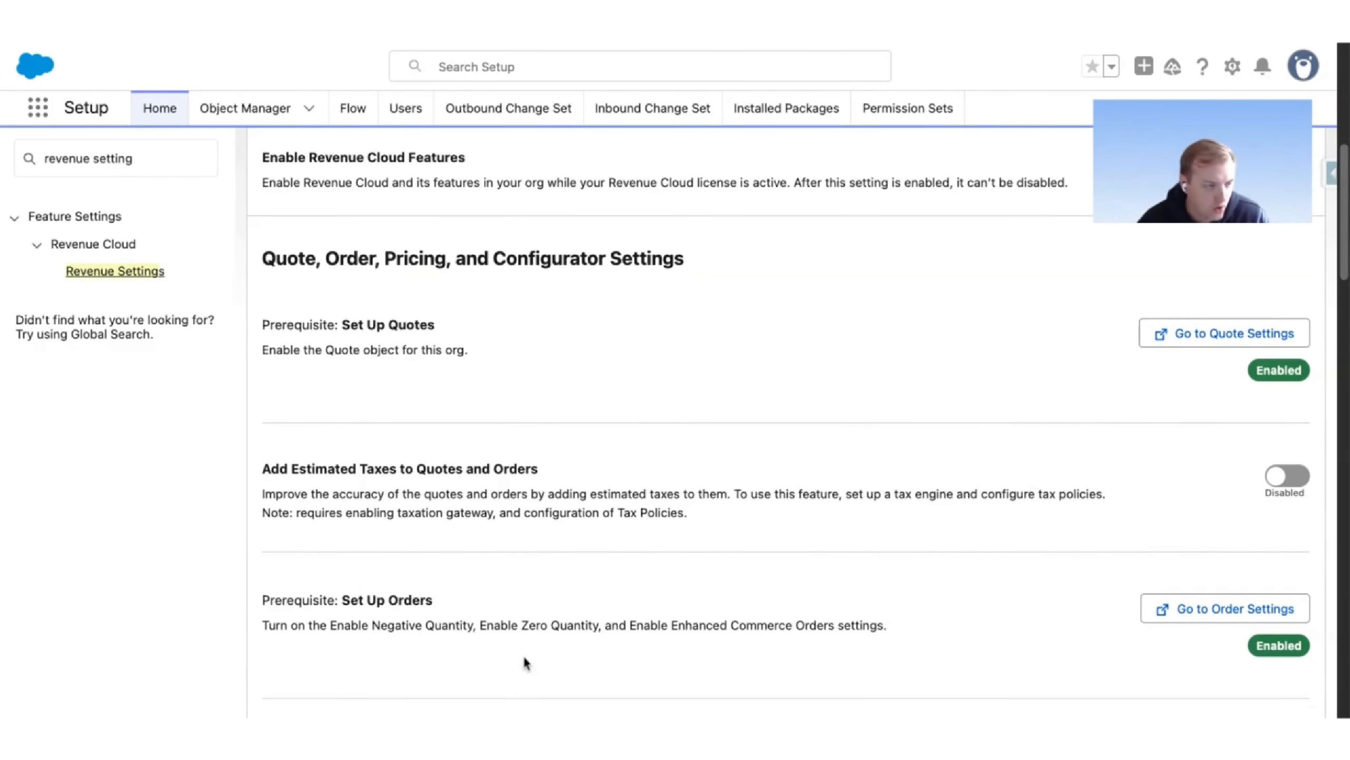
scroll(536, 572, down, 7)
scroll(536, 572, down, 18)
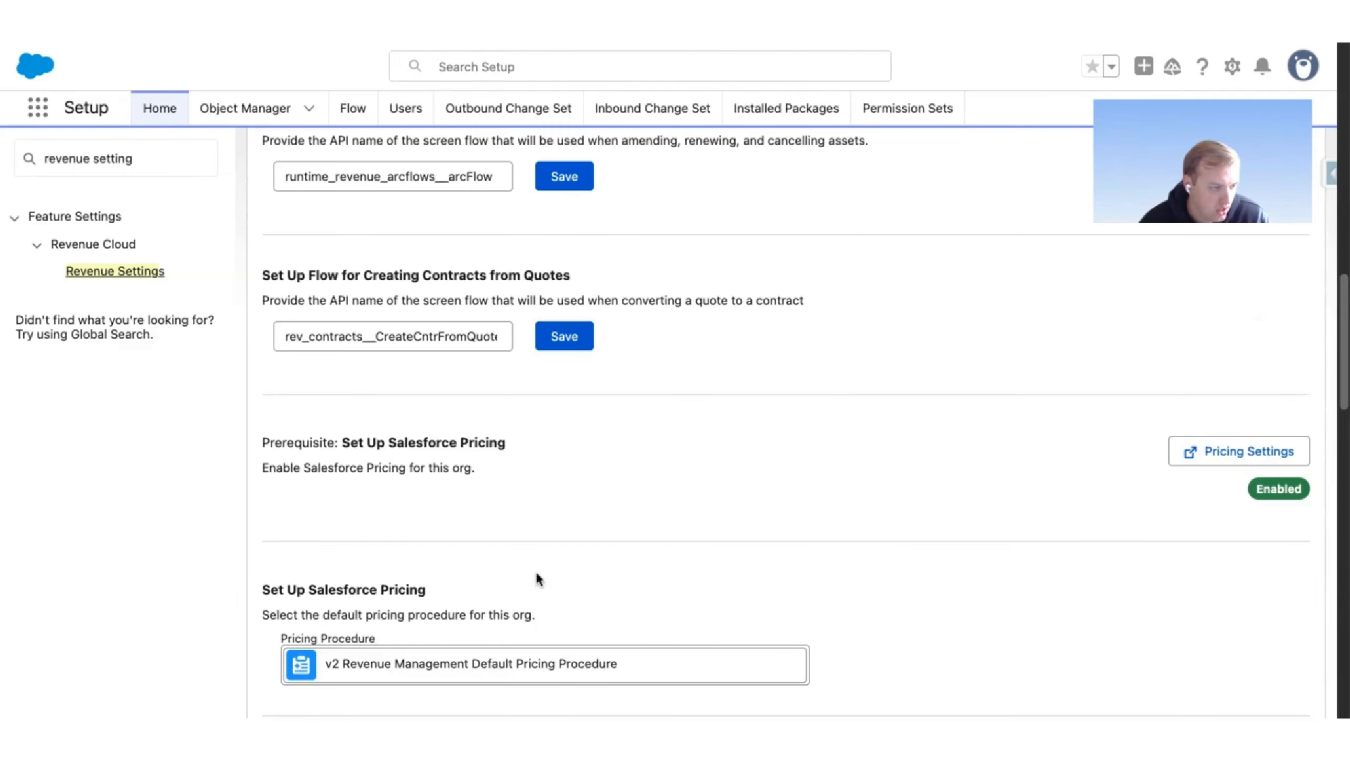
scroll(793, 420, down, 12)
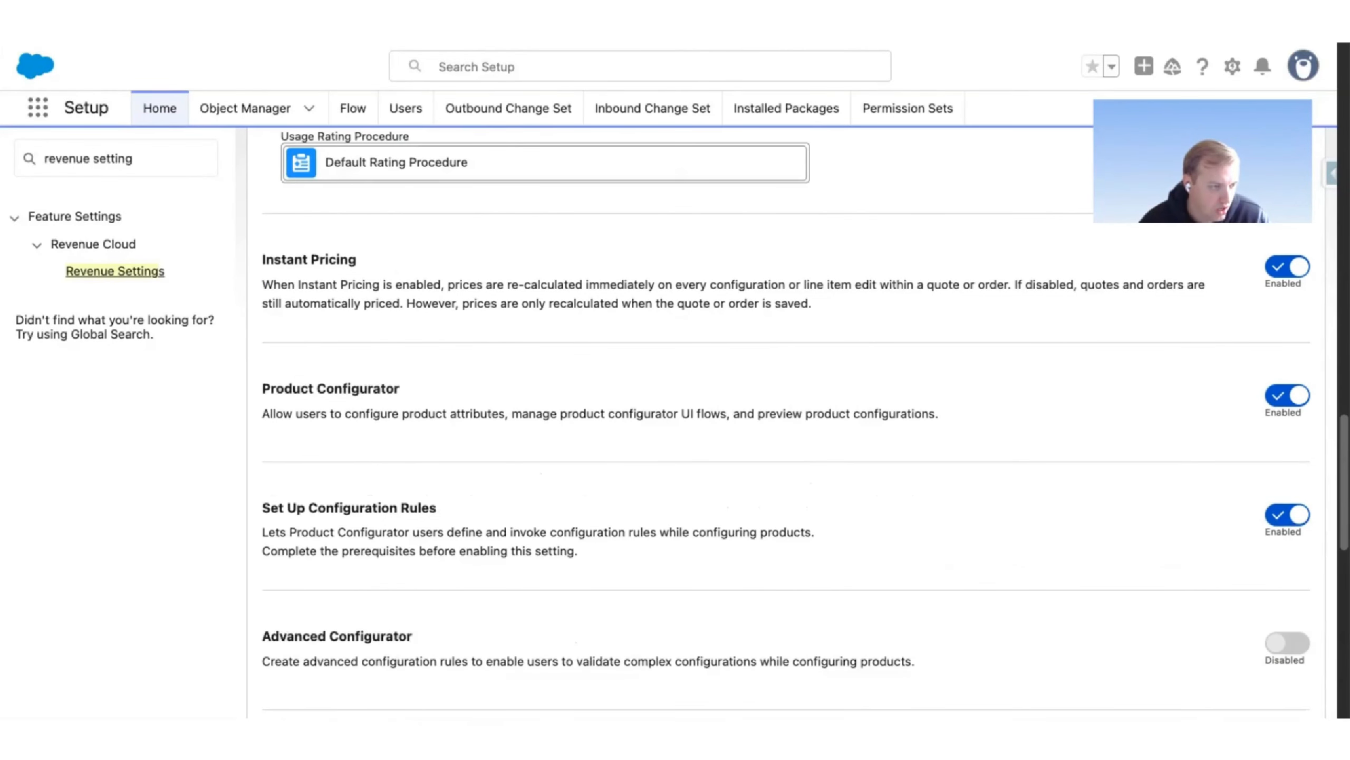
scroll(799, 459, down, 1)
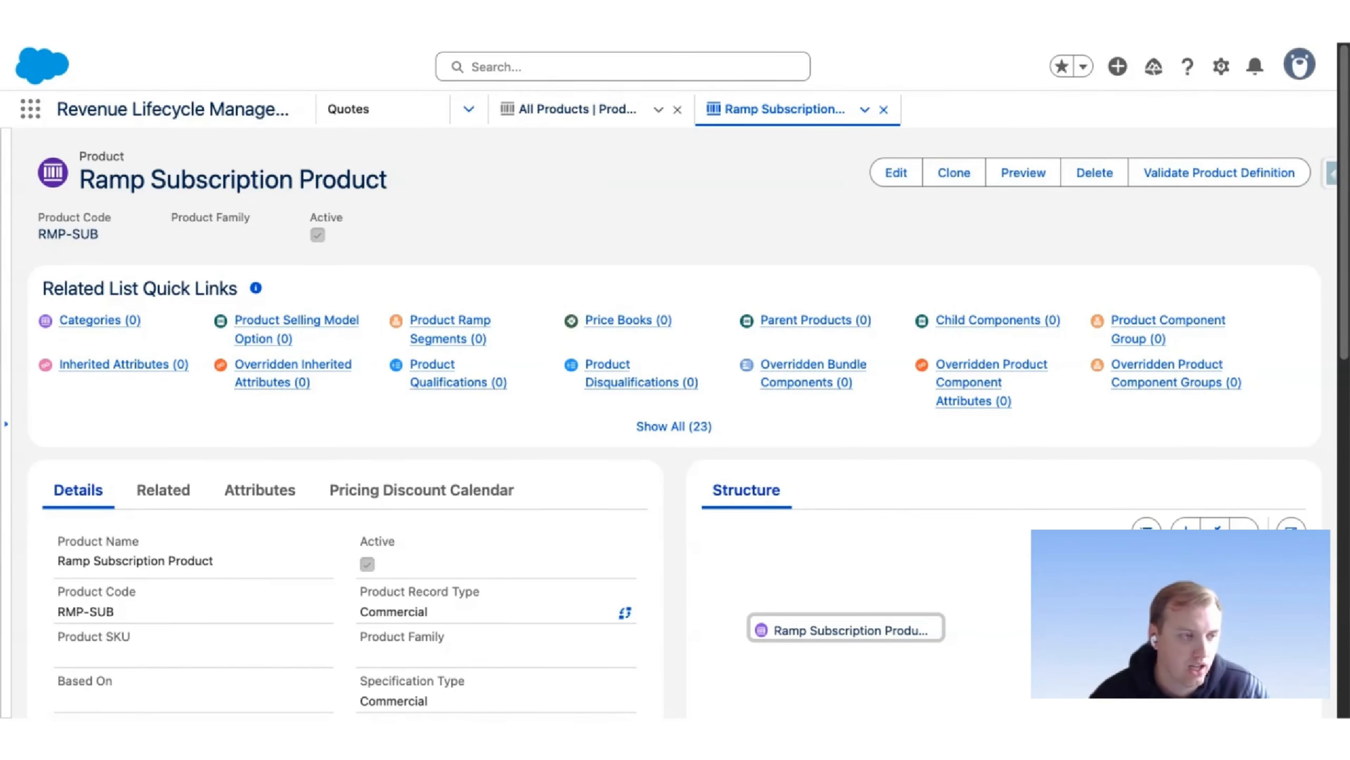
- Add a default product selling model option to Ramp Subscription Product, using Term Based - Yearly and the Default Proration Policy, and save it
click(278, 325)
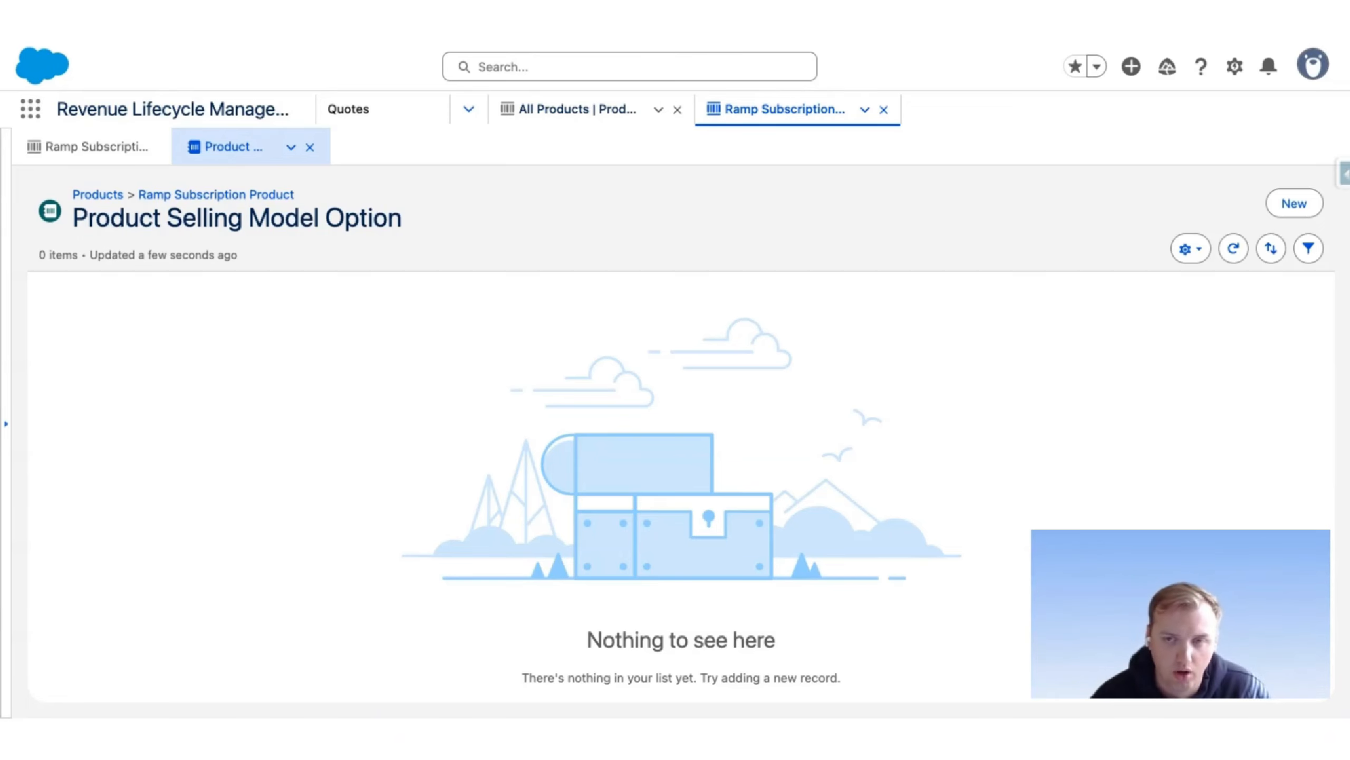
click(1294, 203)
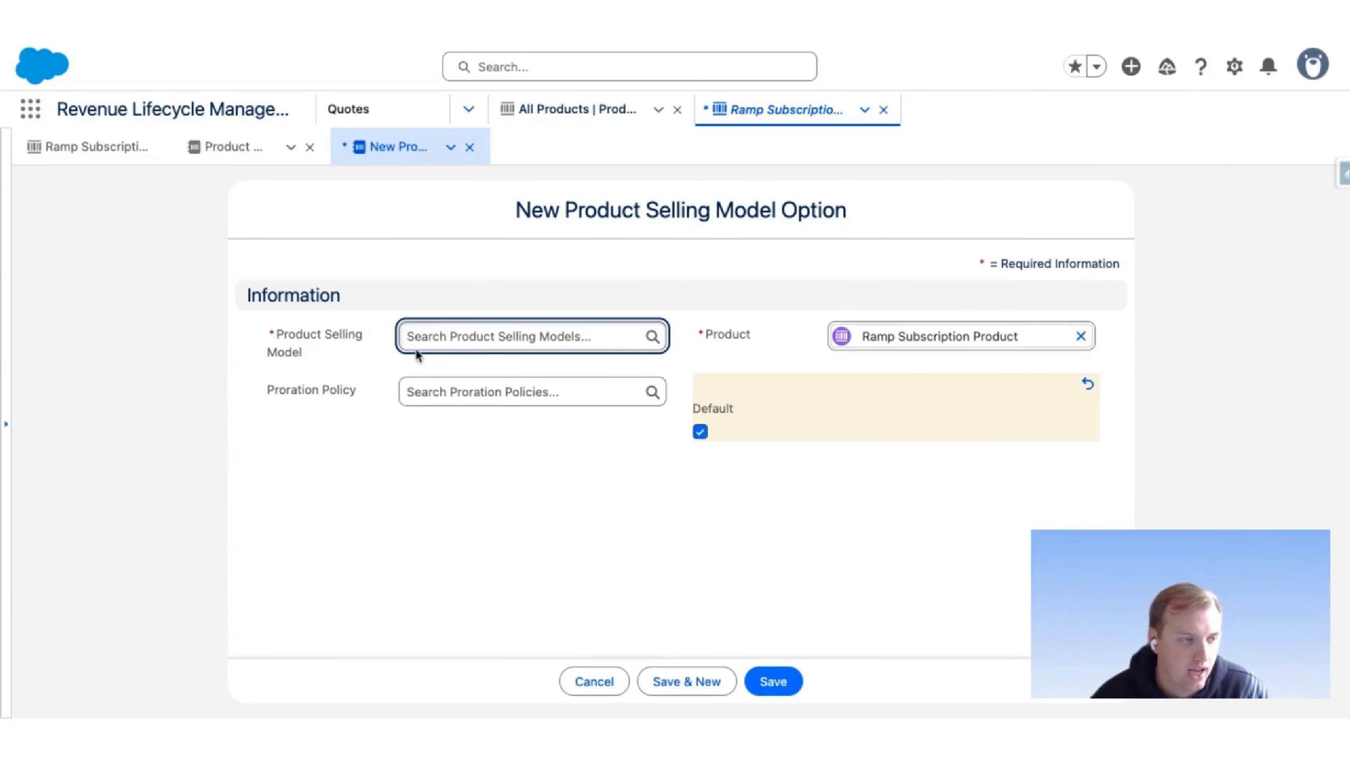
click(428, 342)
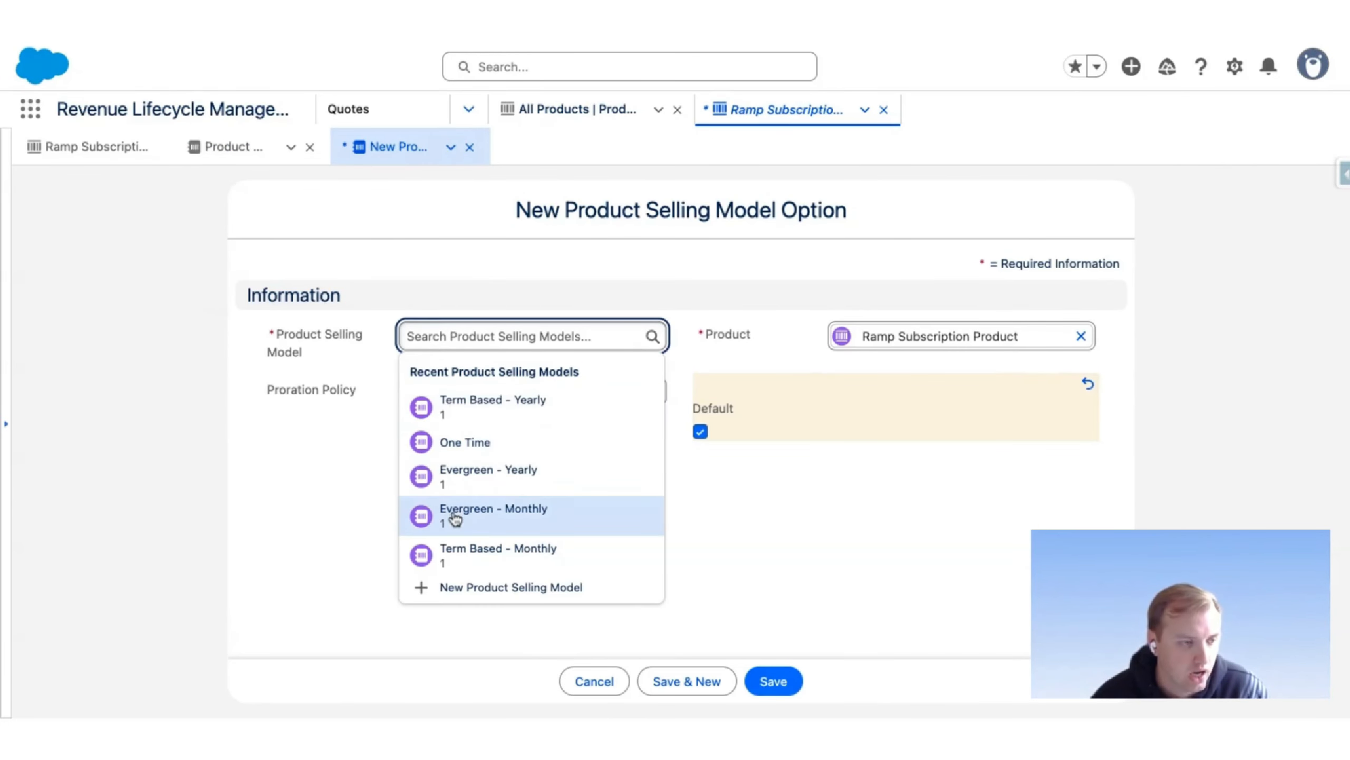
click(524, 423)
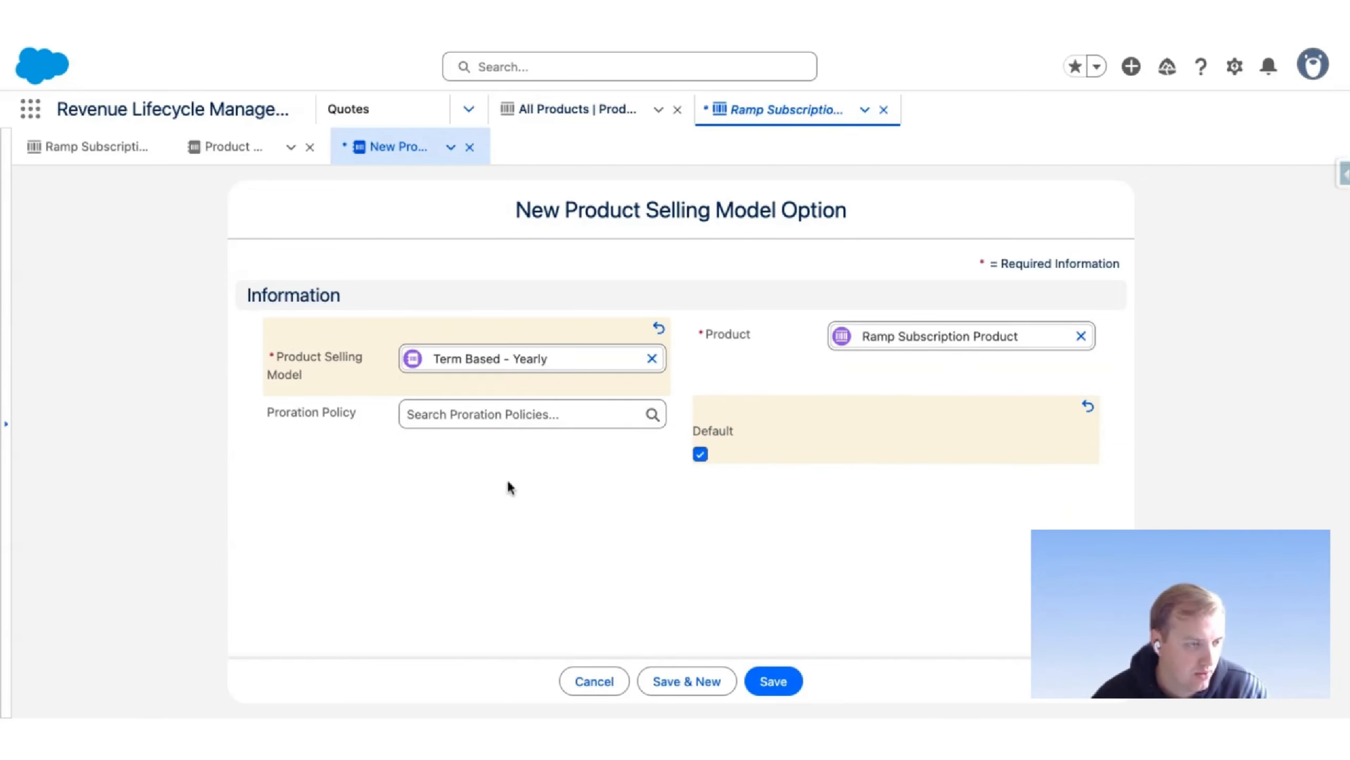
click(493, 417)
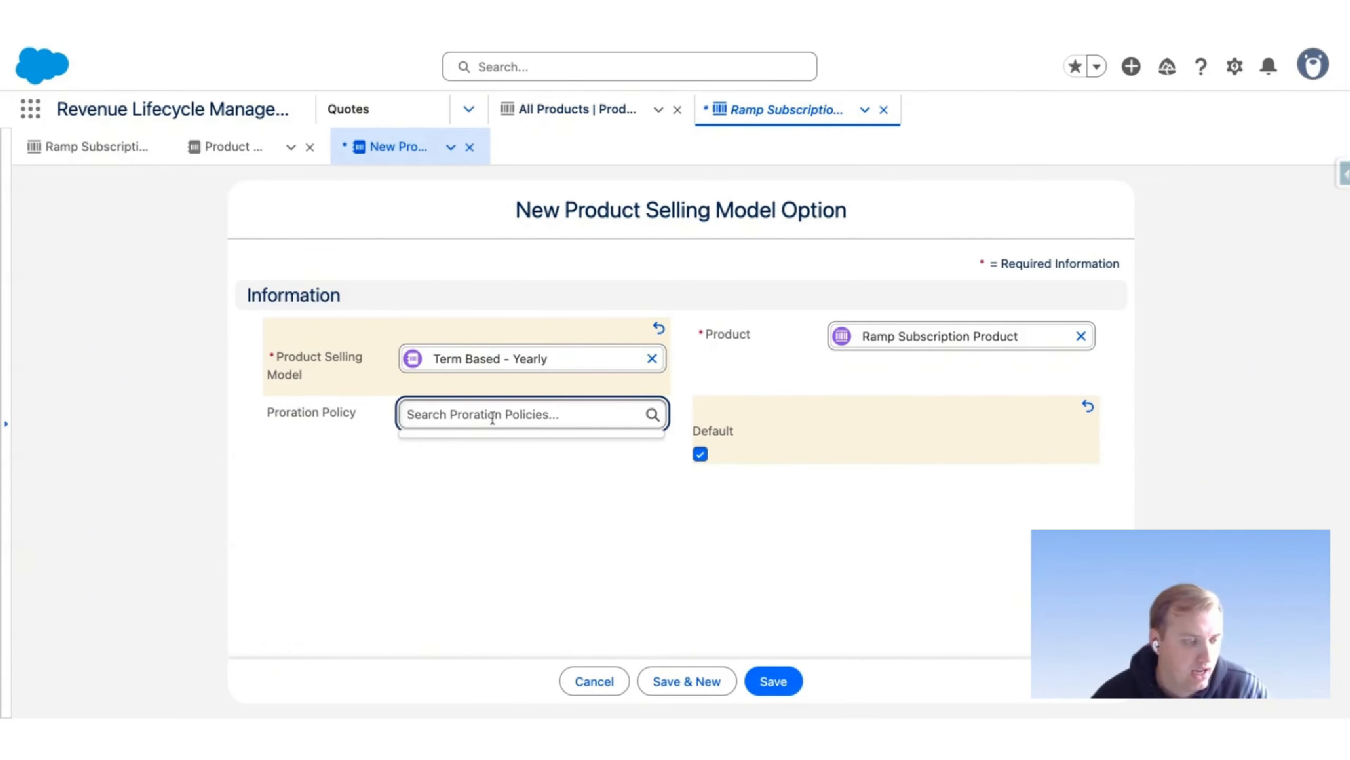
text(defa)
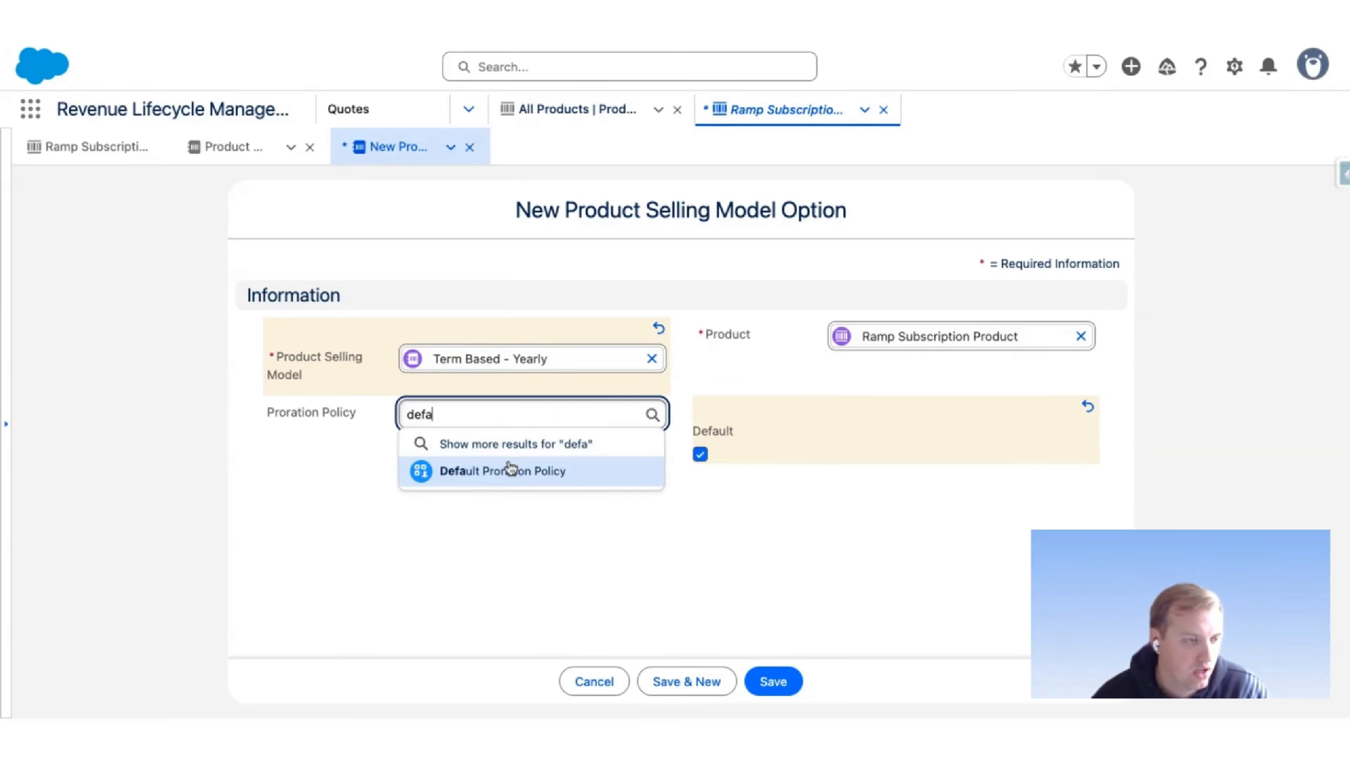
click(513, 482)
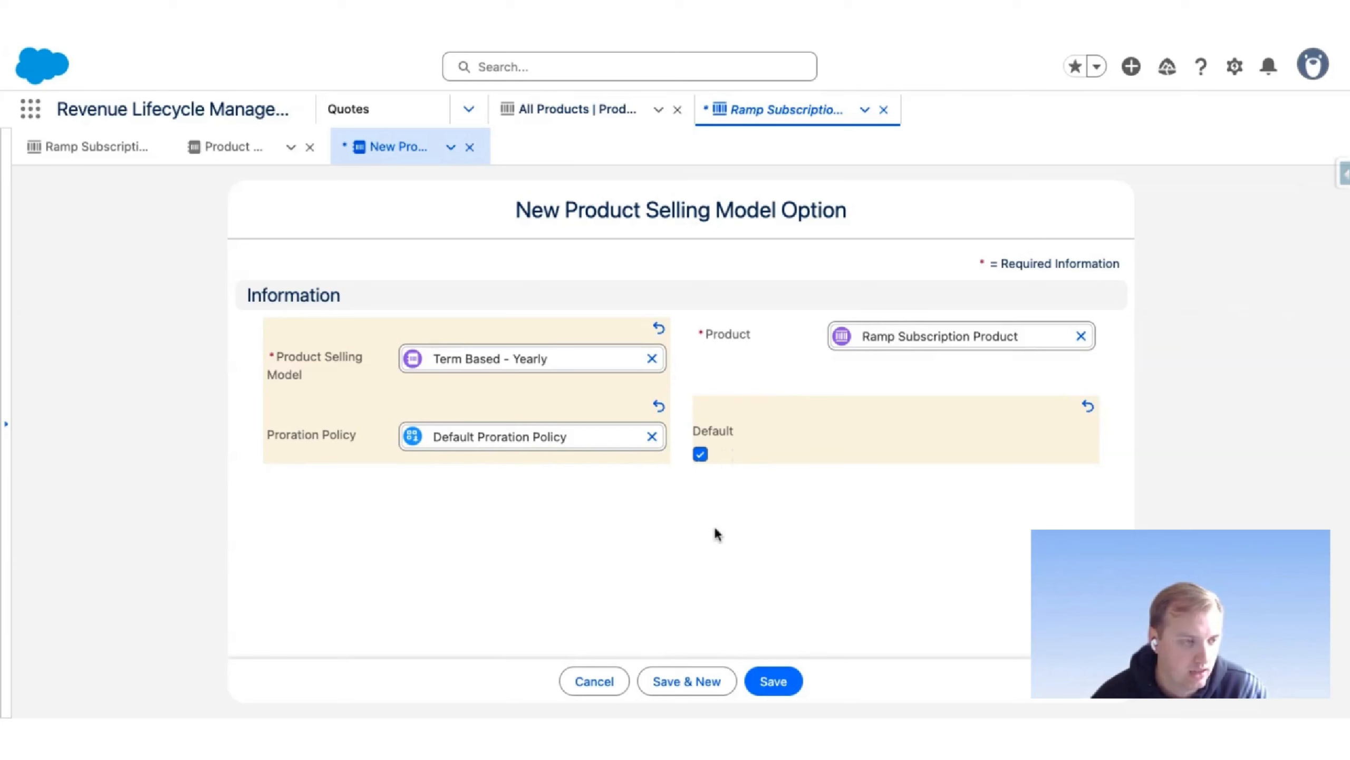
click(800, 681)
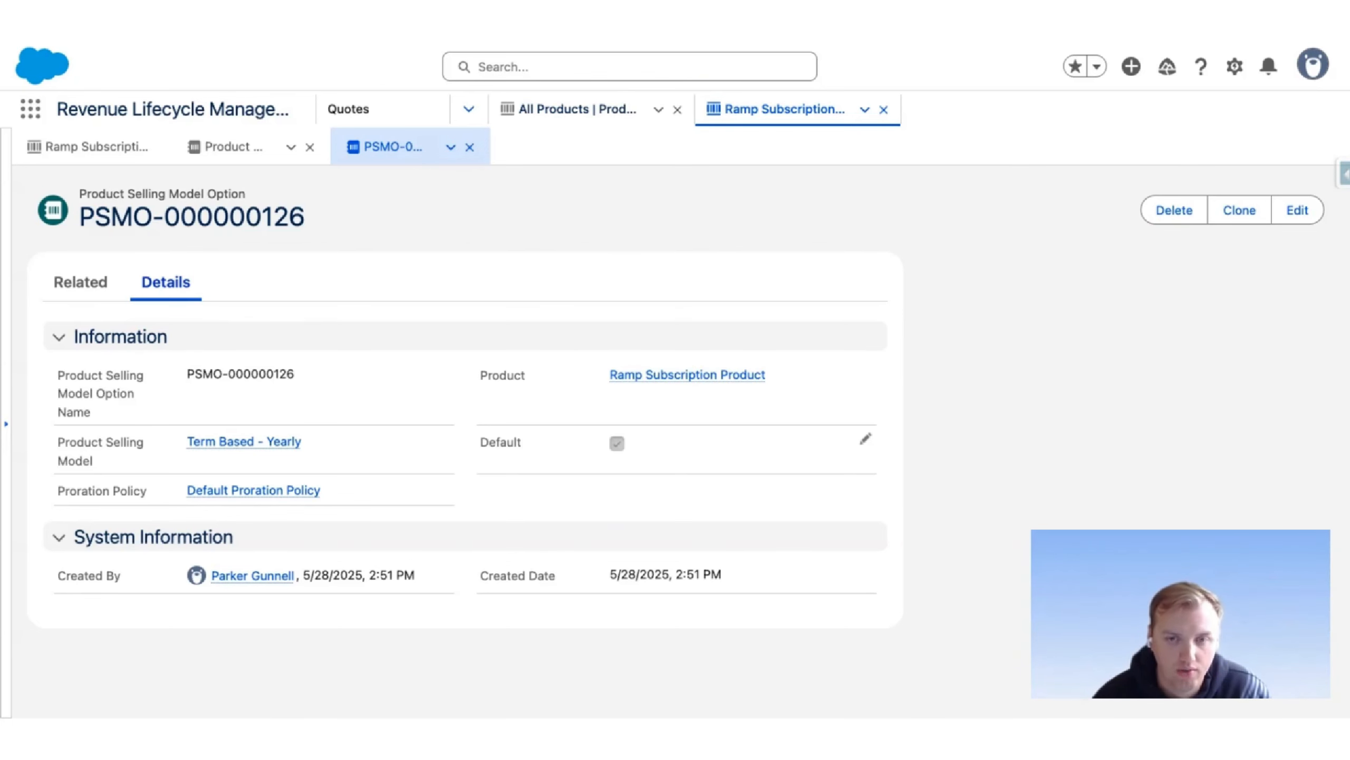
- Return to the Ramp Subscription Product record and examine its related categories, selling model options, ramp segments and price books
click(122, 161)
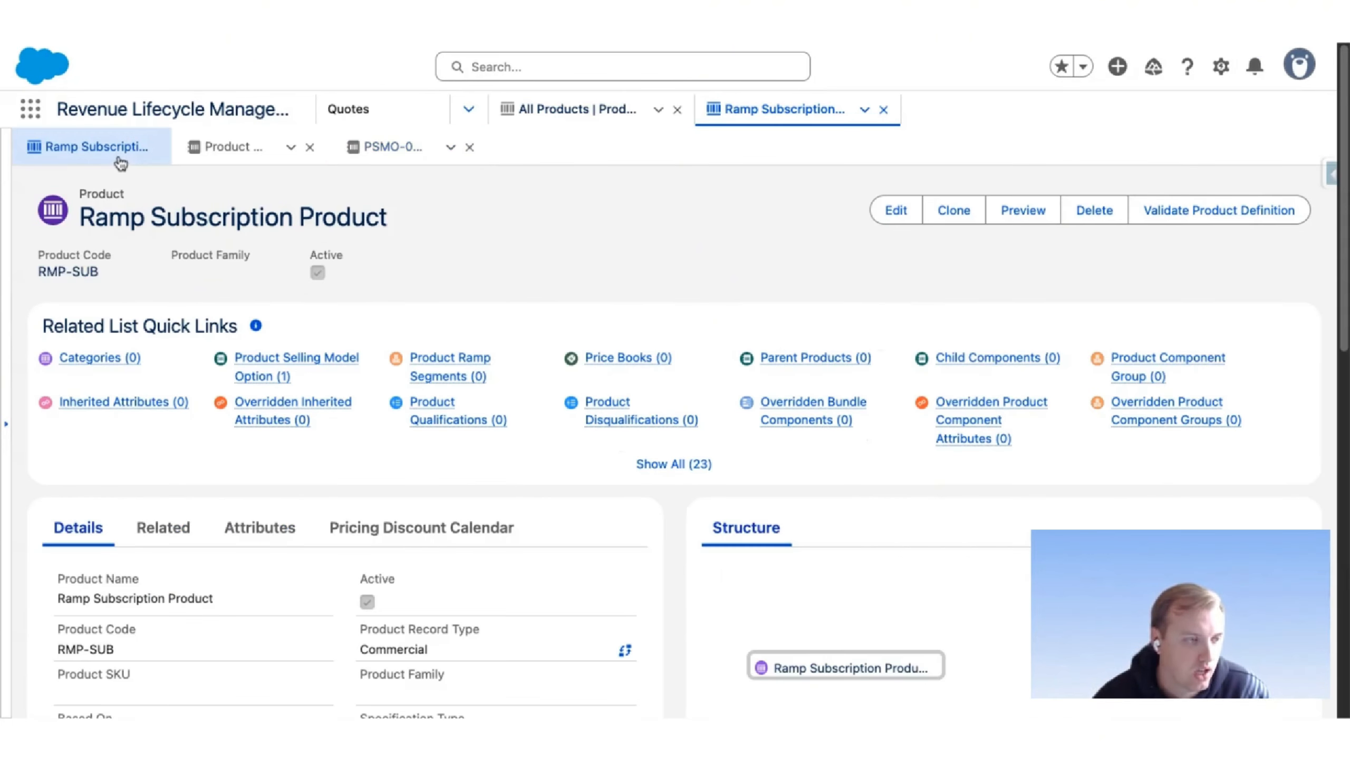
mouse_move(268, 379)
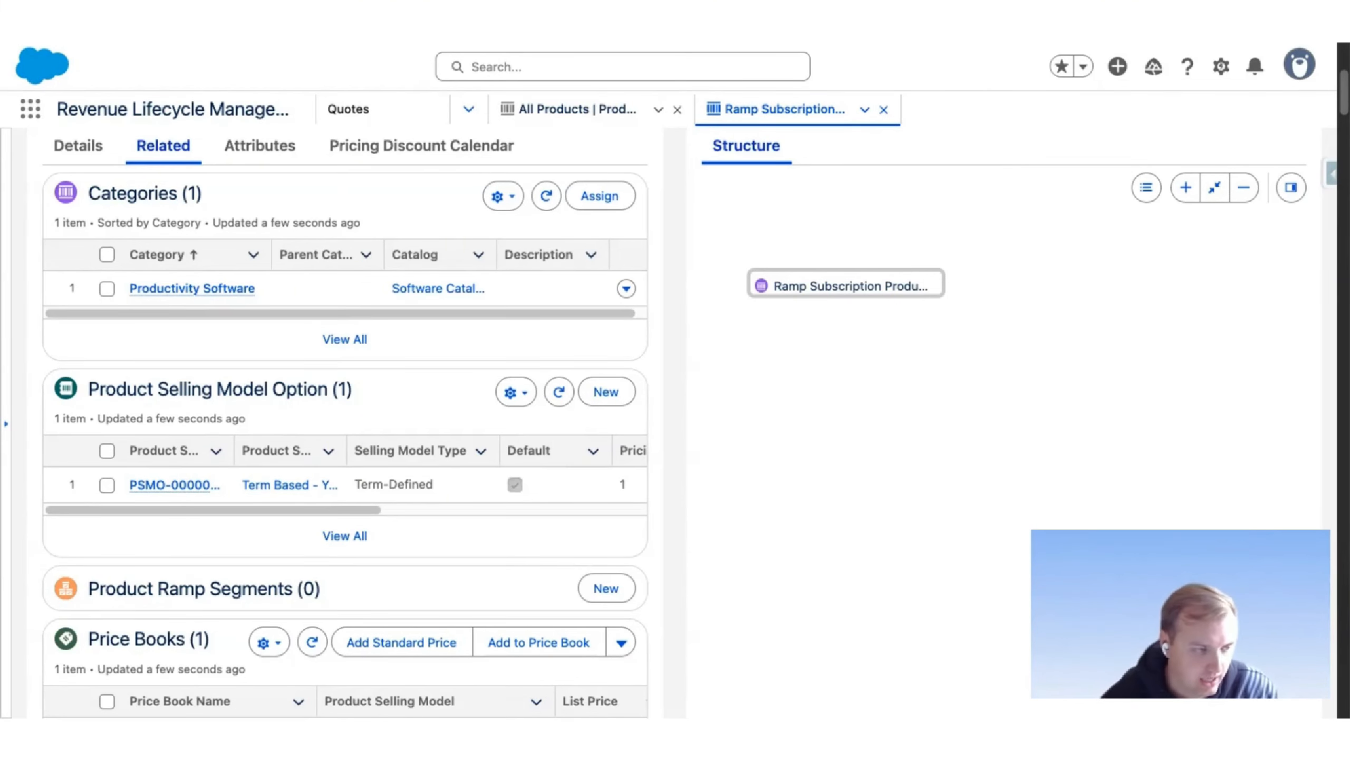
scroll(675, 426, up, 4)
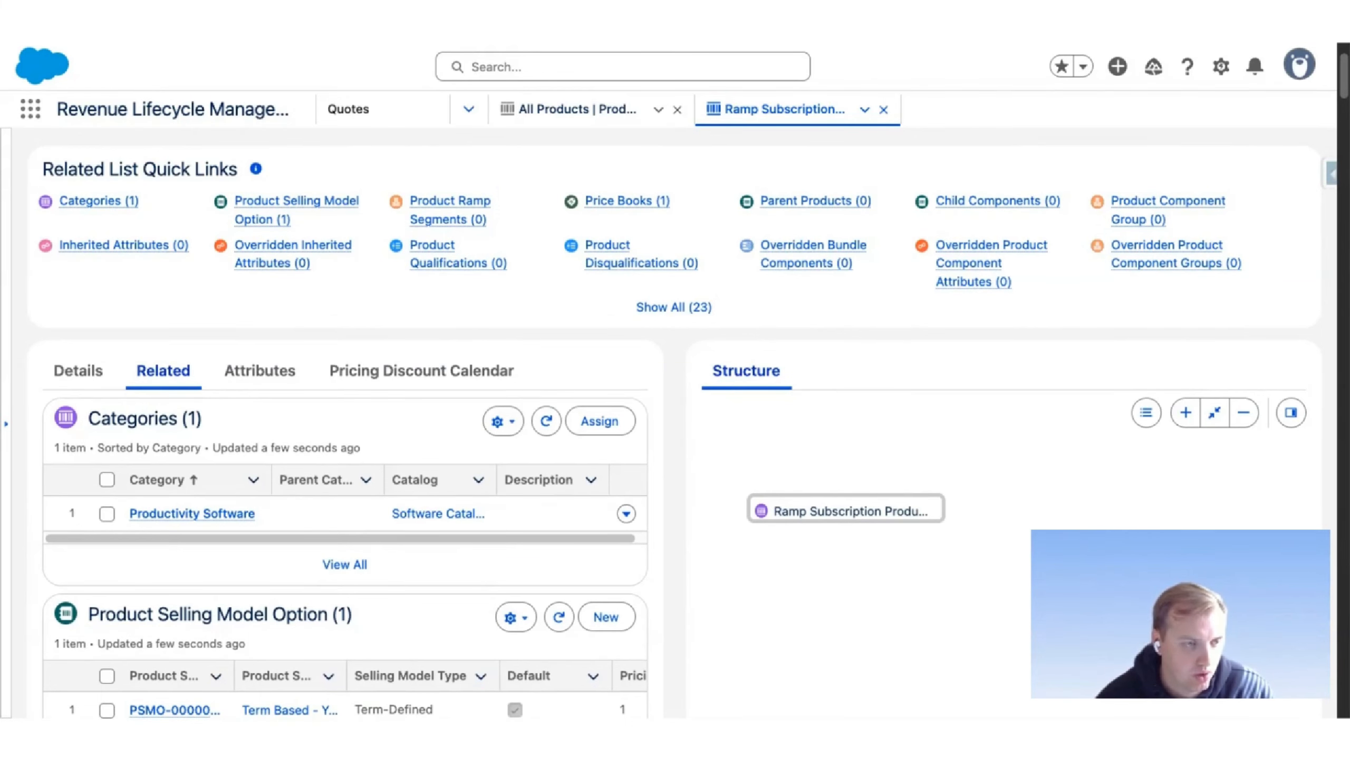
scroll(674, 426, down, 5)
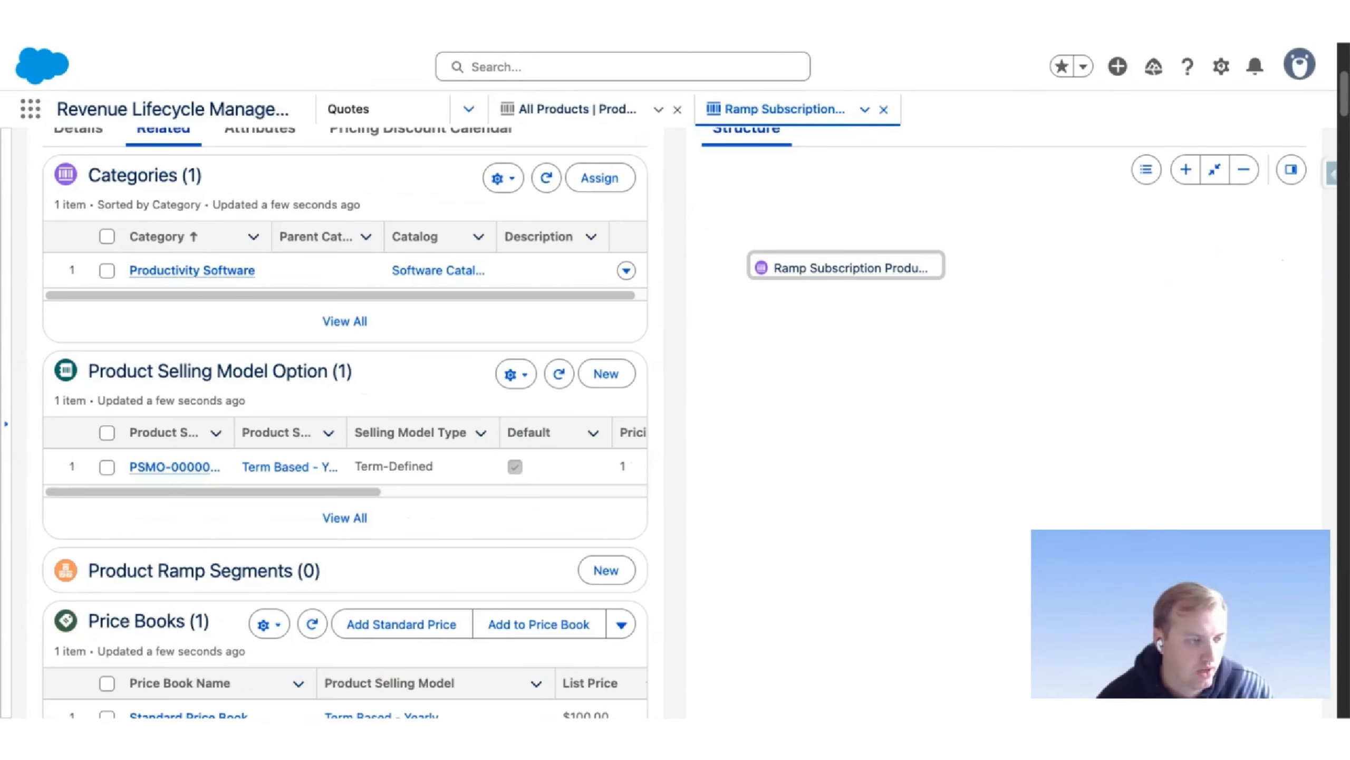
scroll(675, 426, down, 1)
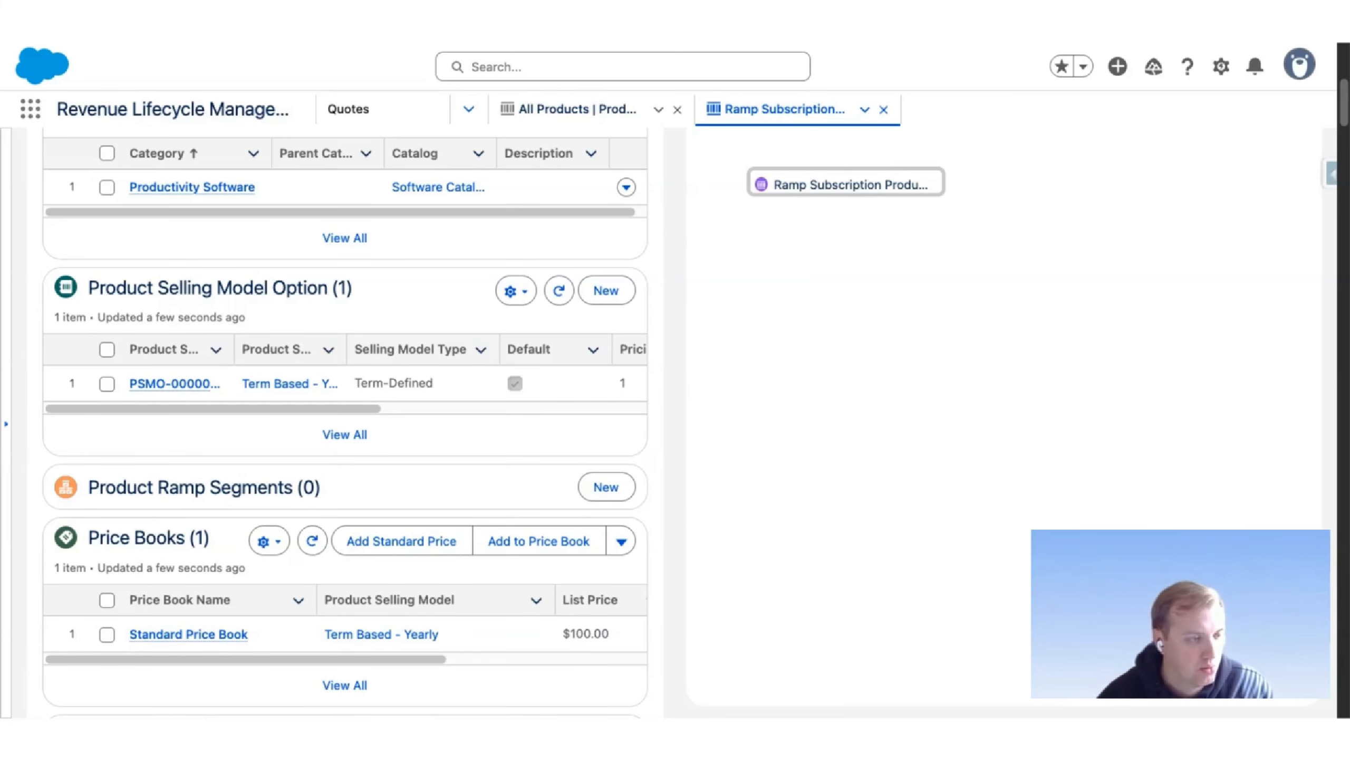
scroll(674, 426, up, 1)
scroll(674, 426, down, 2)
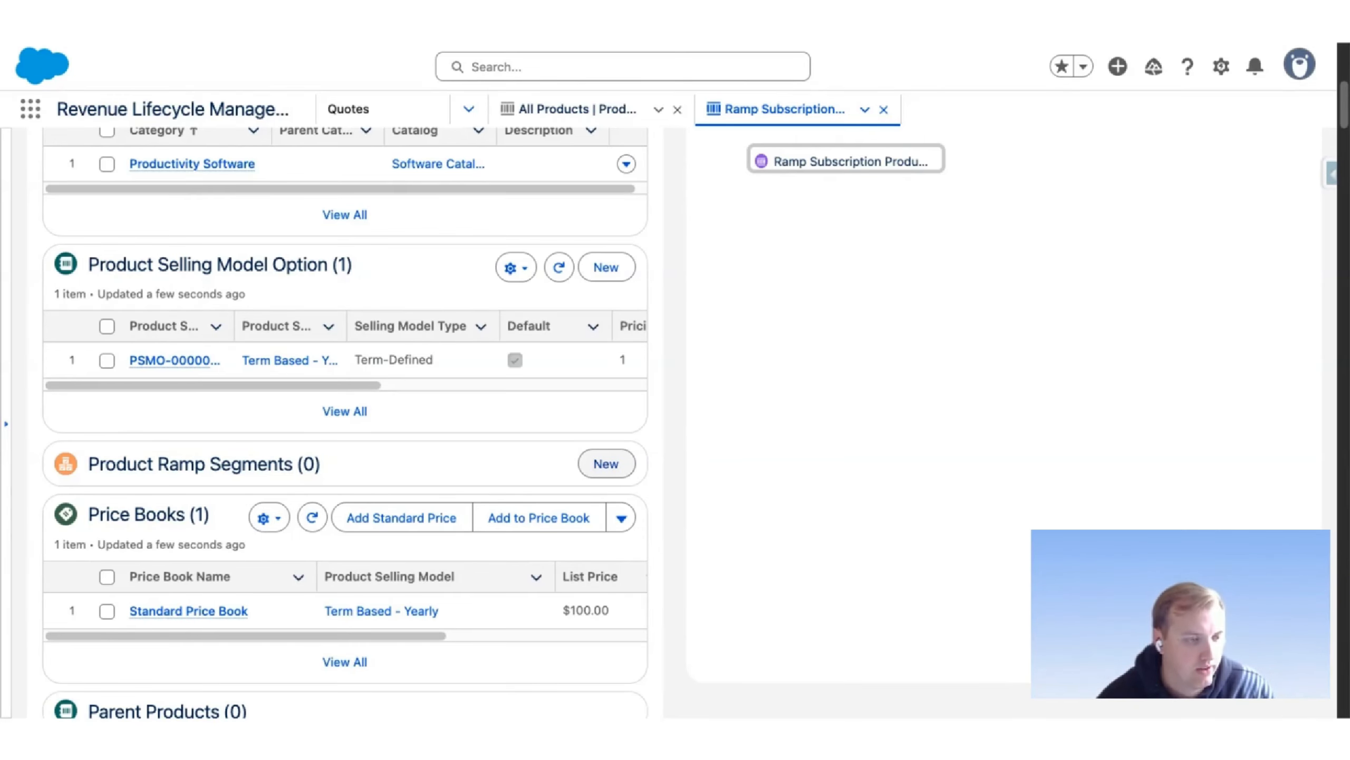
- Create a product ramp segment for Ramp Subscription Product with the Term Based - Yearly selling model and Yearly segment type, and save it
click(606, 463)
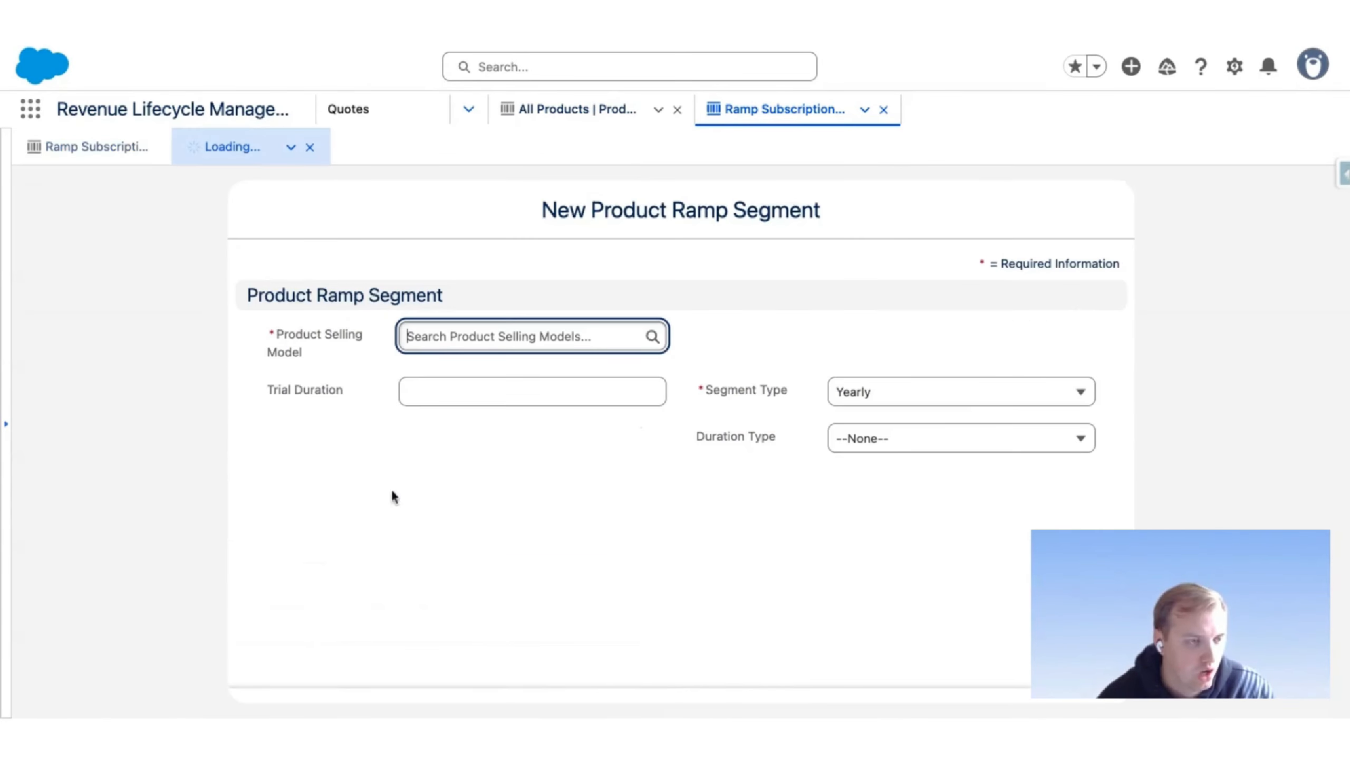
click(460, 336)
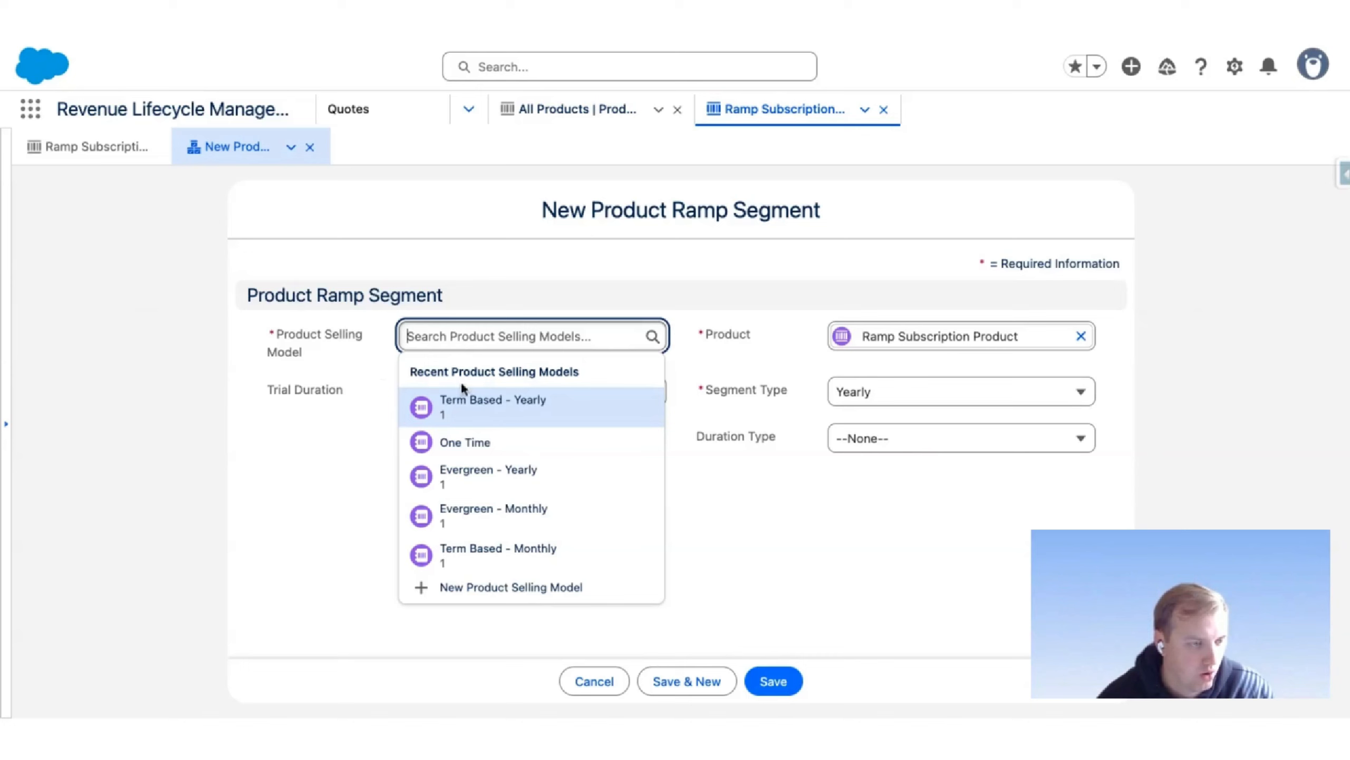
click(465, 415)
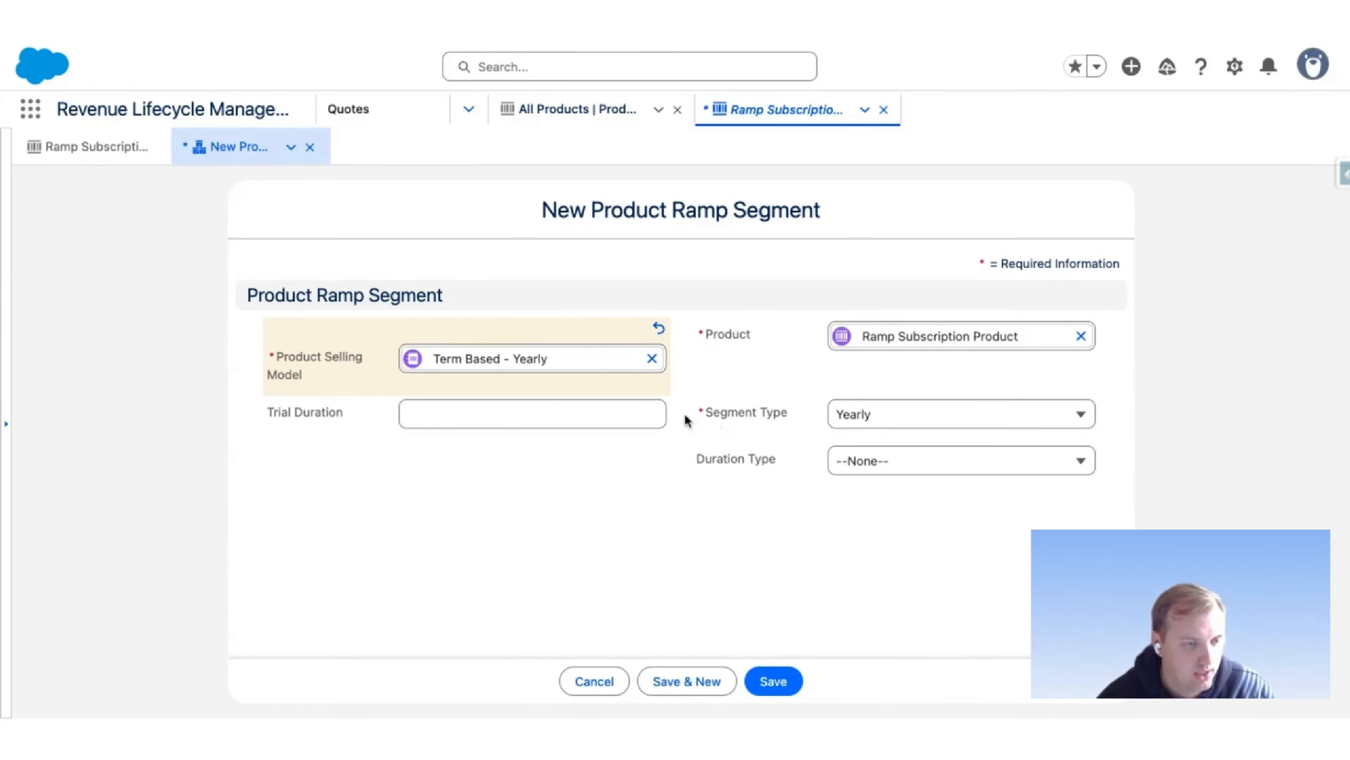
click(981, 421)
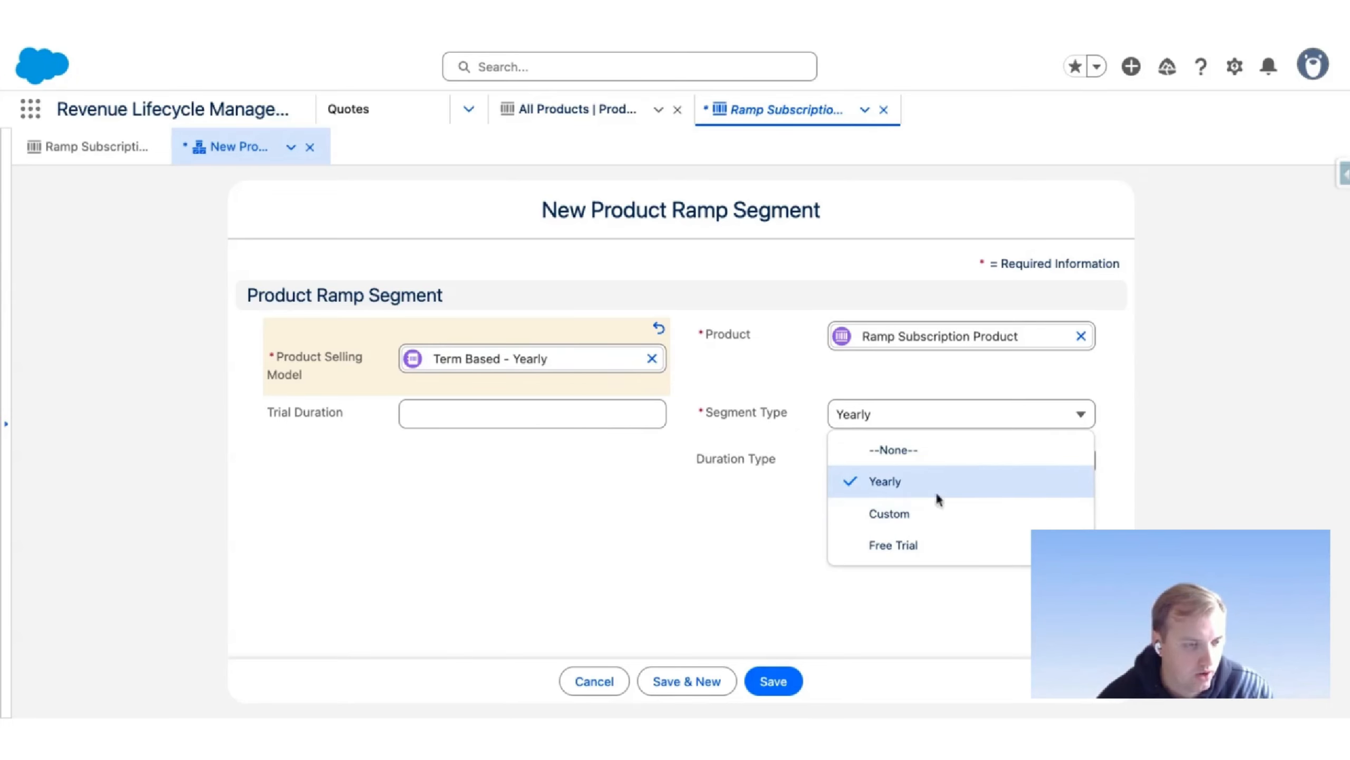
click(726, 513)
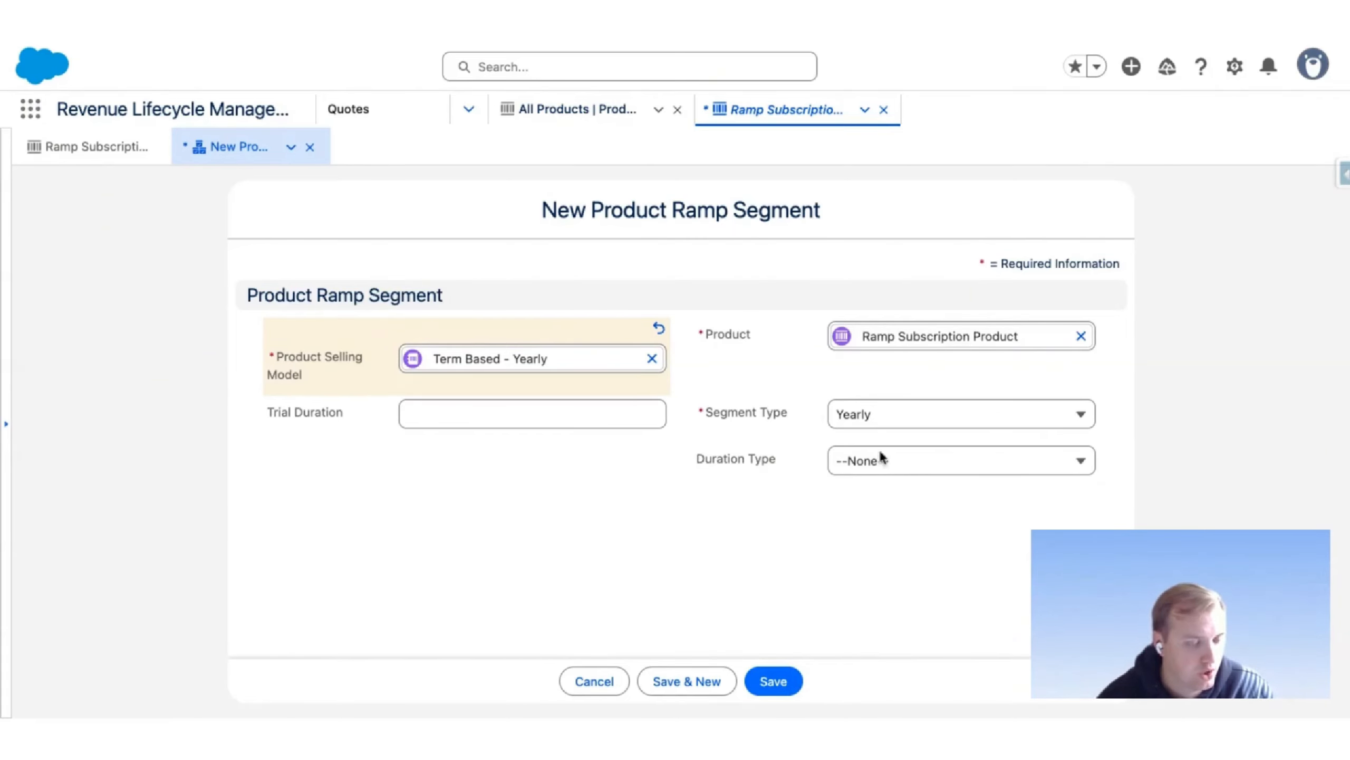
click(891, 425)
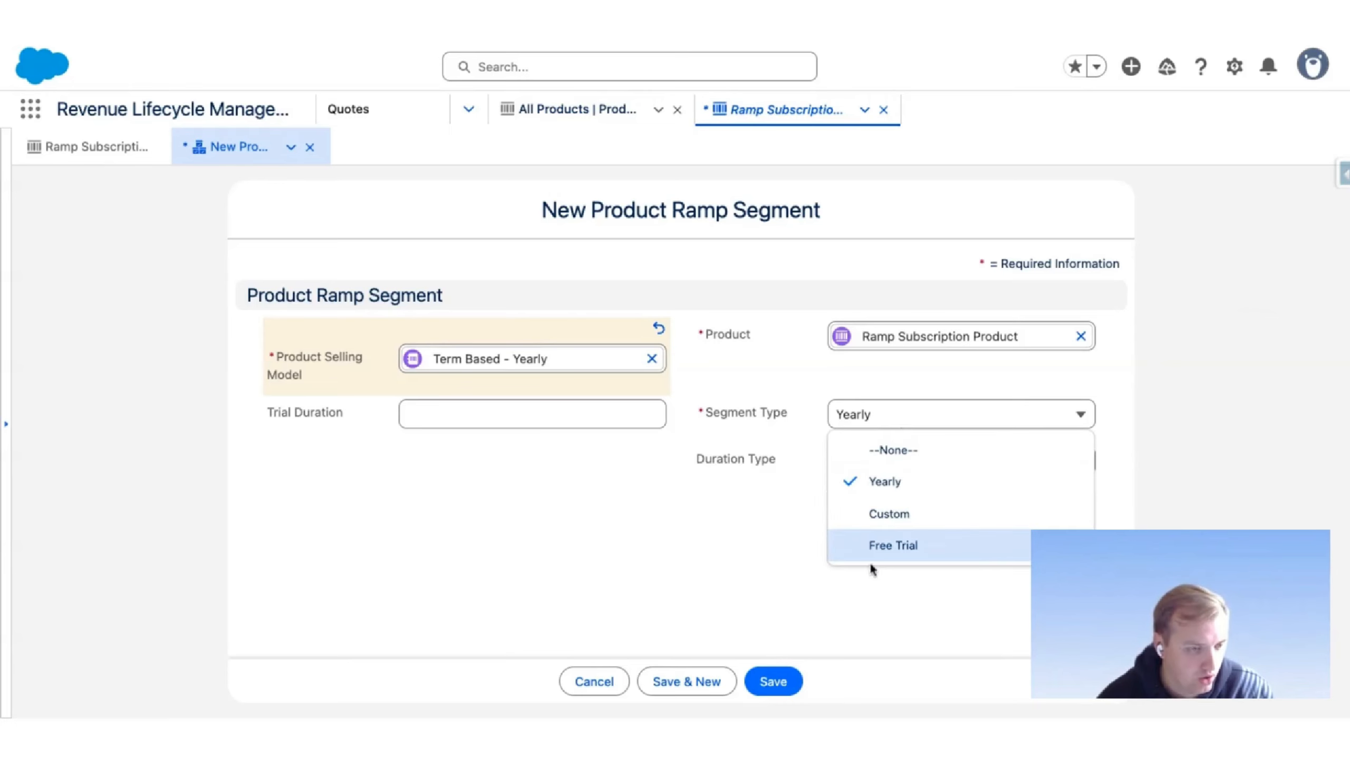
click(688, 557)
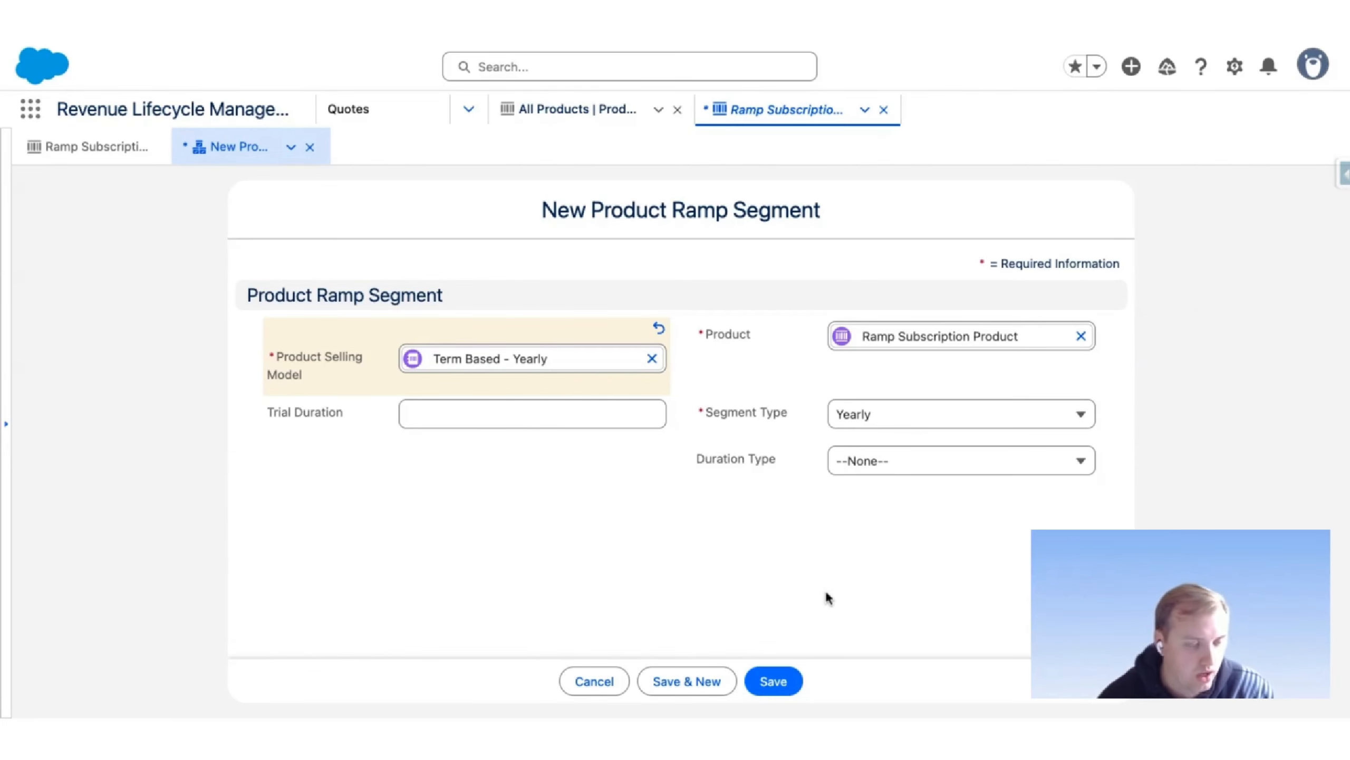
click(784, 683)
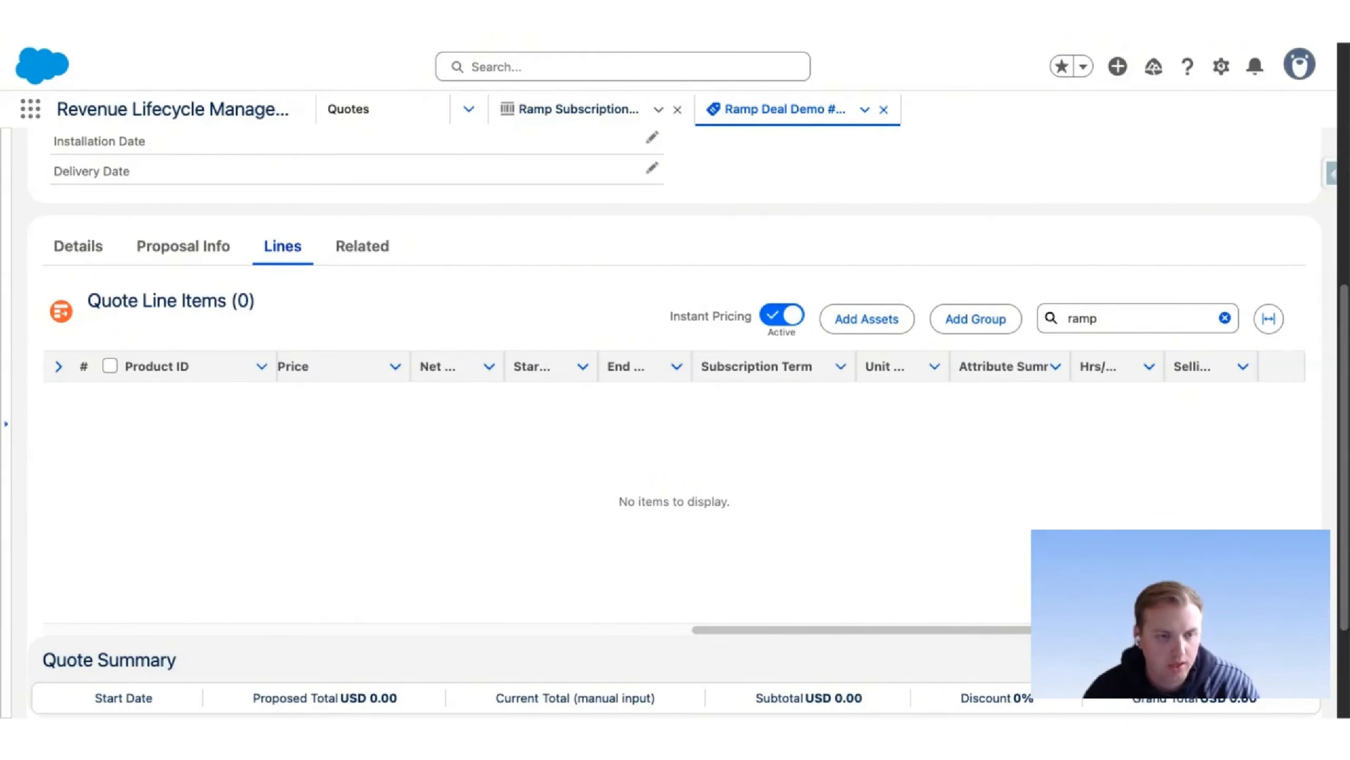
- Search the quote's product lookup for "ramp" and add Ramp Subscription Product as a line item on the Ramp Deal Demo #1 quote
double_click(1065, 315)
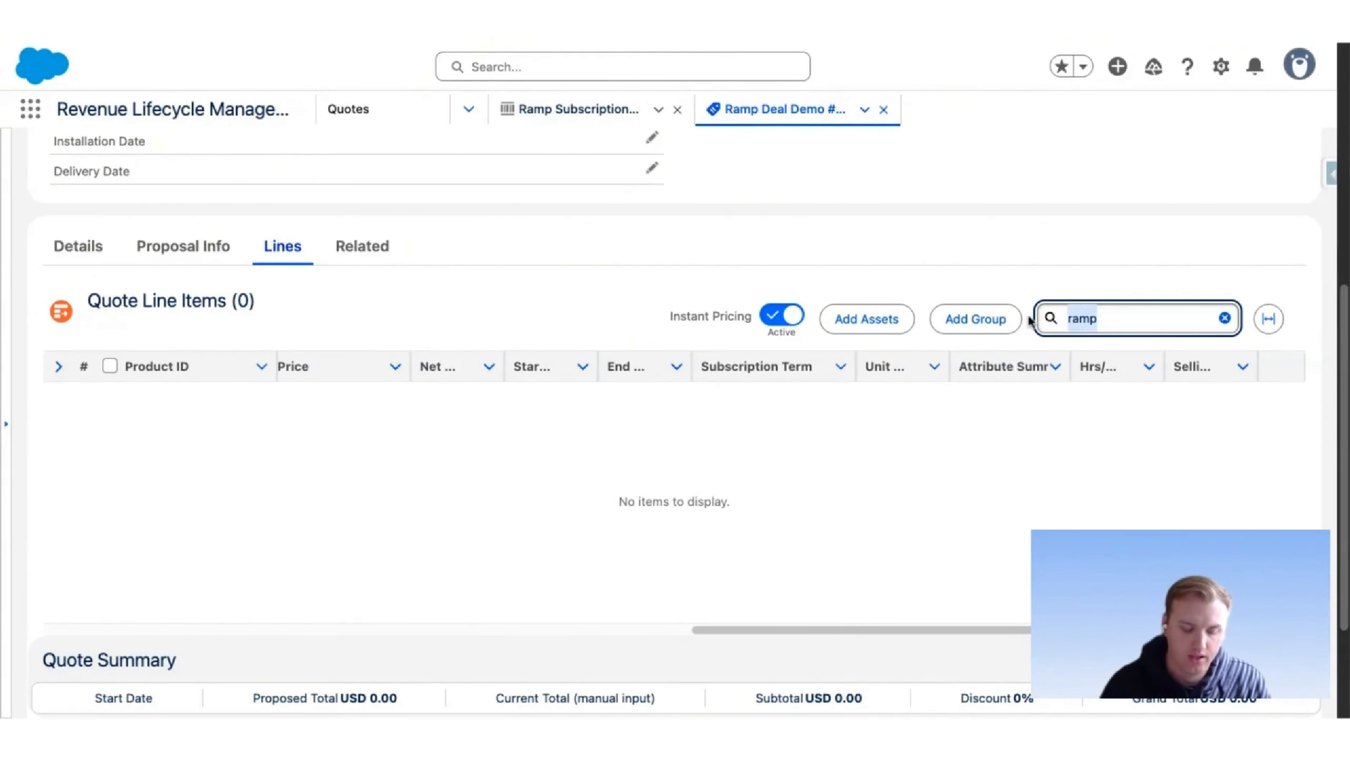
text(ramp)
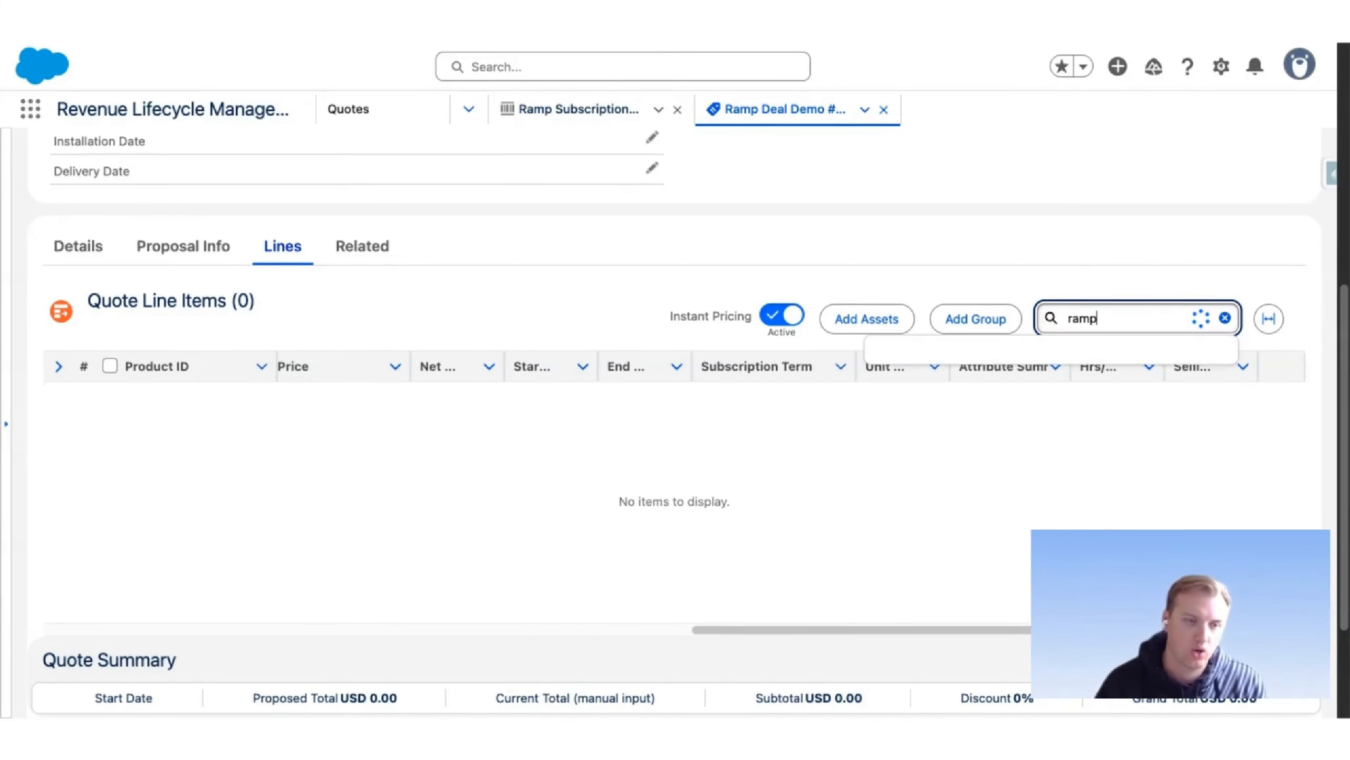
click(935, 388)
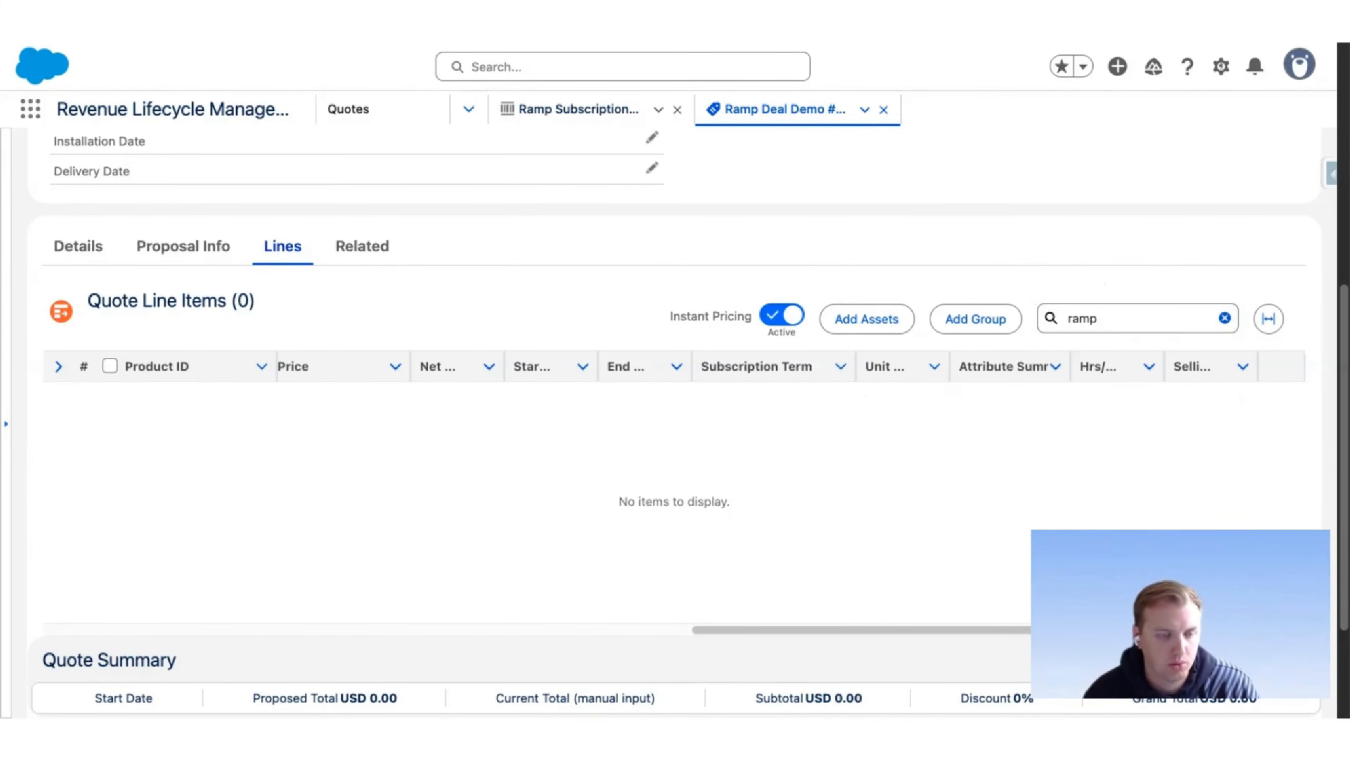
click(717, 601)
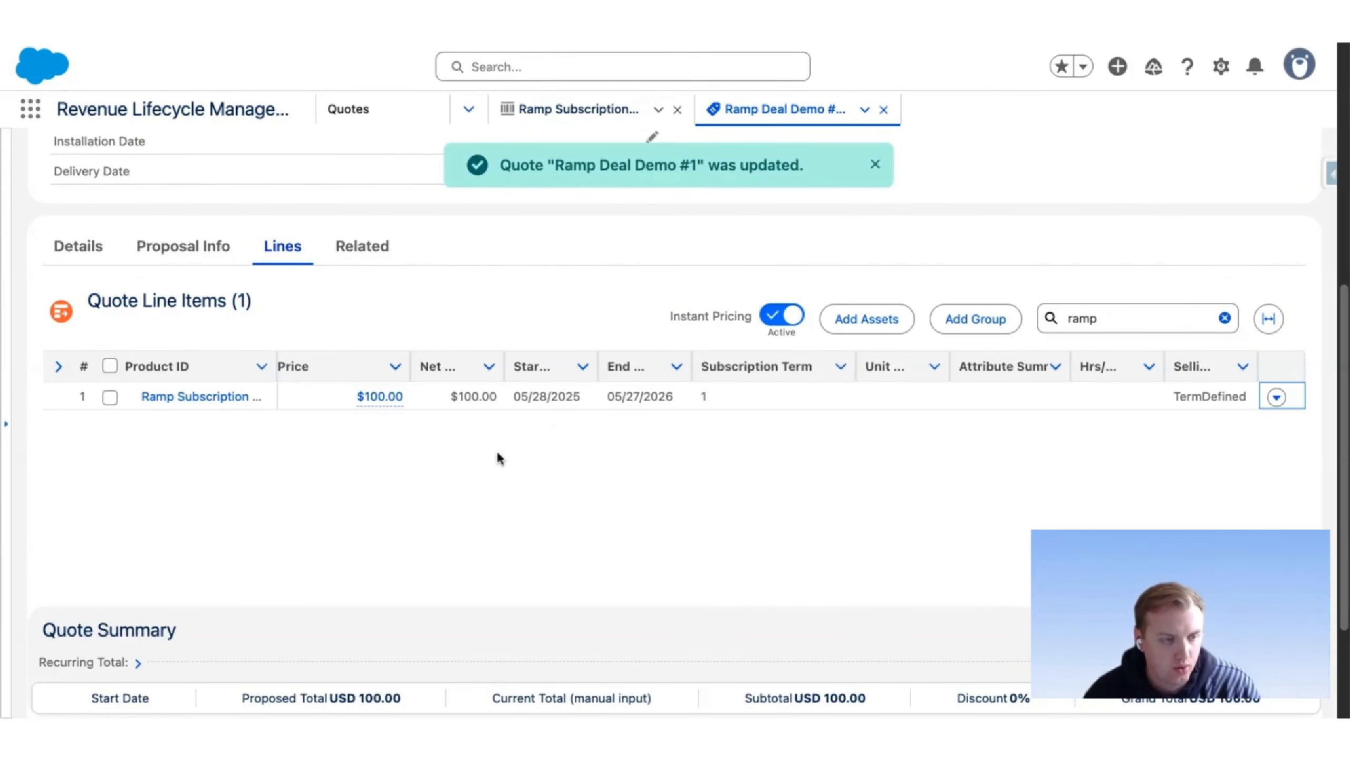
- Check the new quote line's pricing and term columns, and start the time-based Ramp configuration for that line
scroll(499, 459, left, 10)
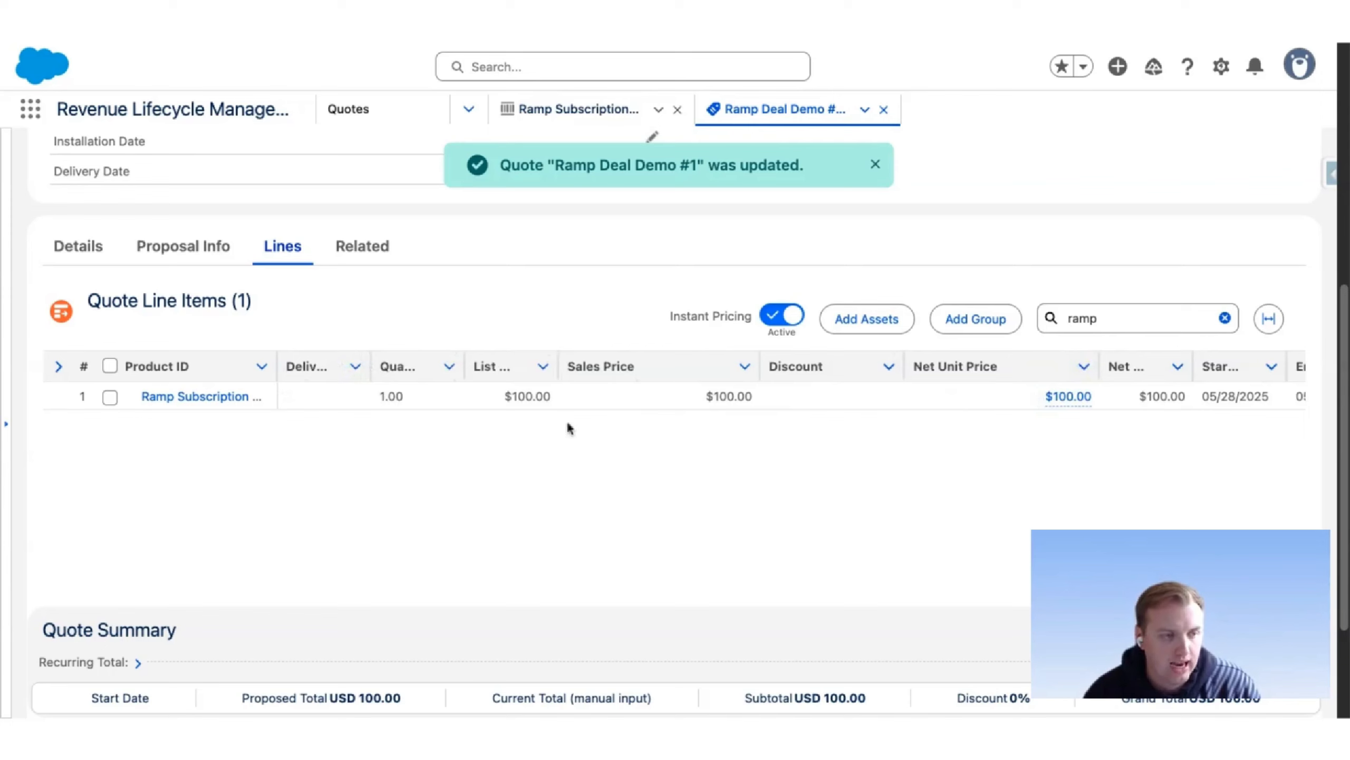
scroll(905, 450, right, 10)
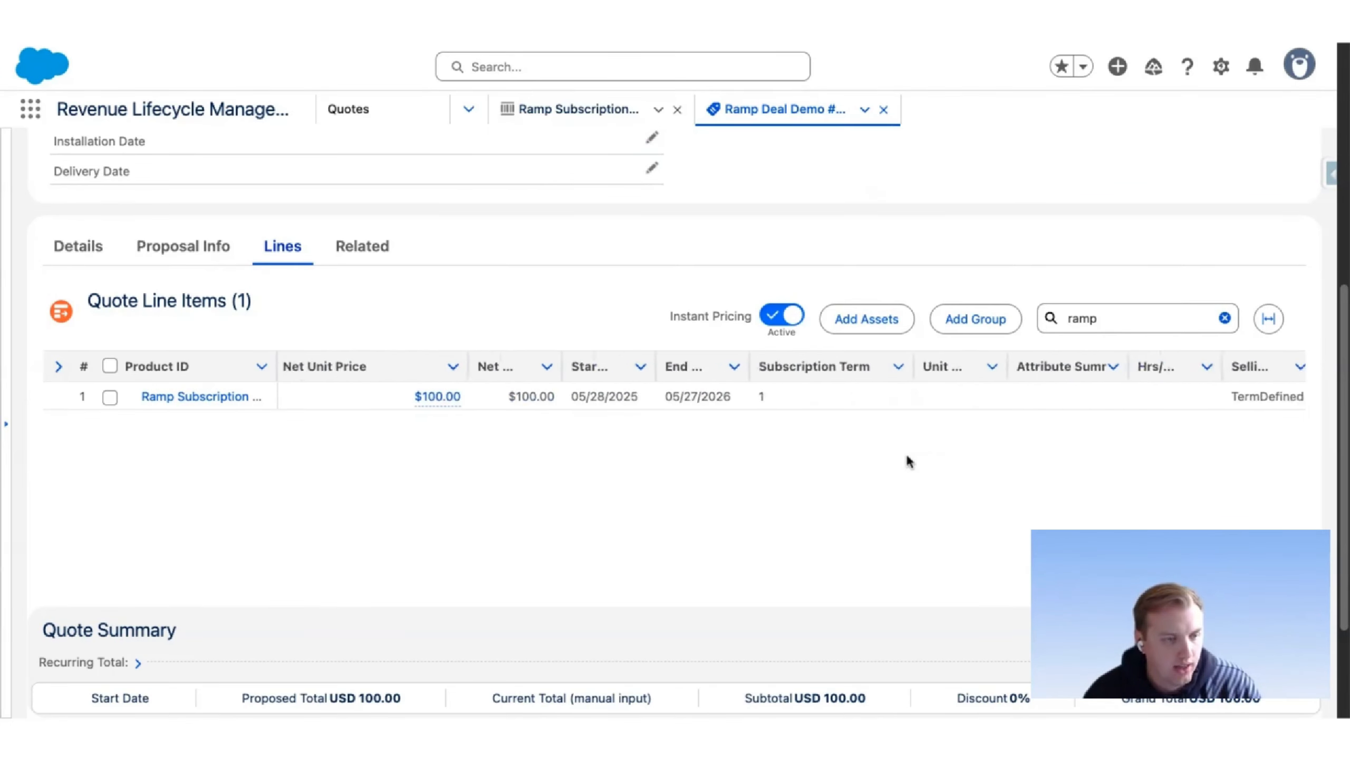
scroll(908, 457, right, 2)
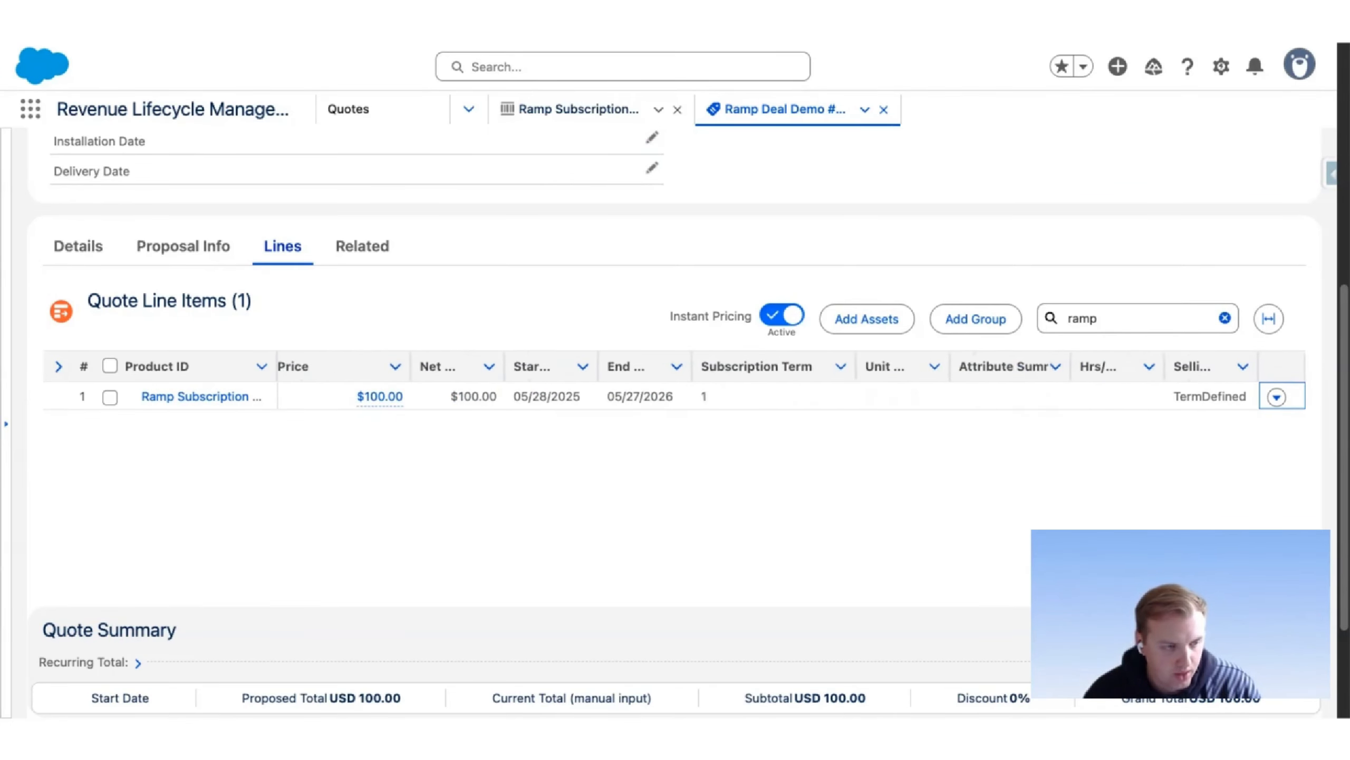
click(1277, 404)
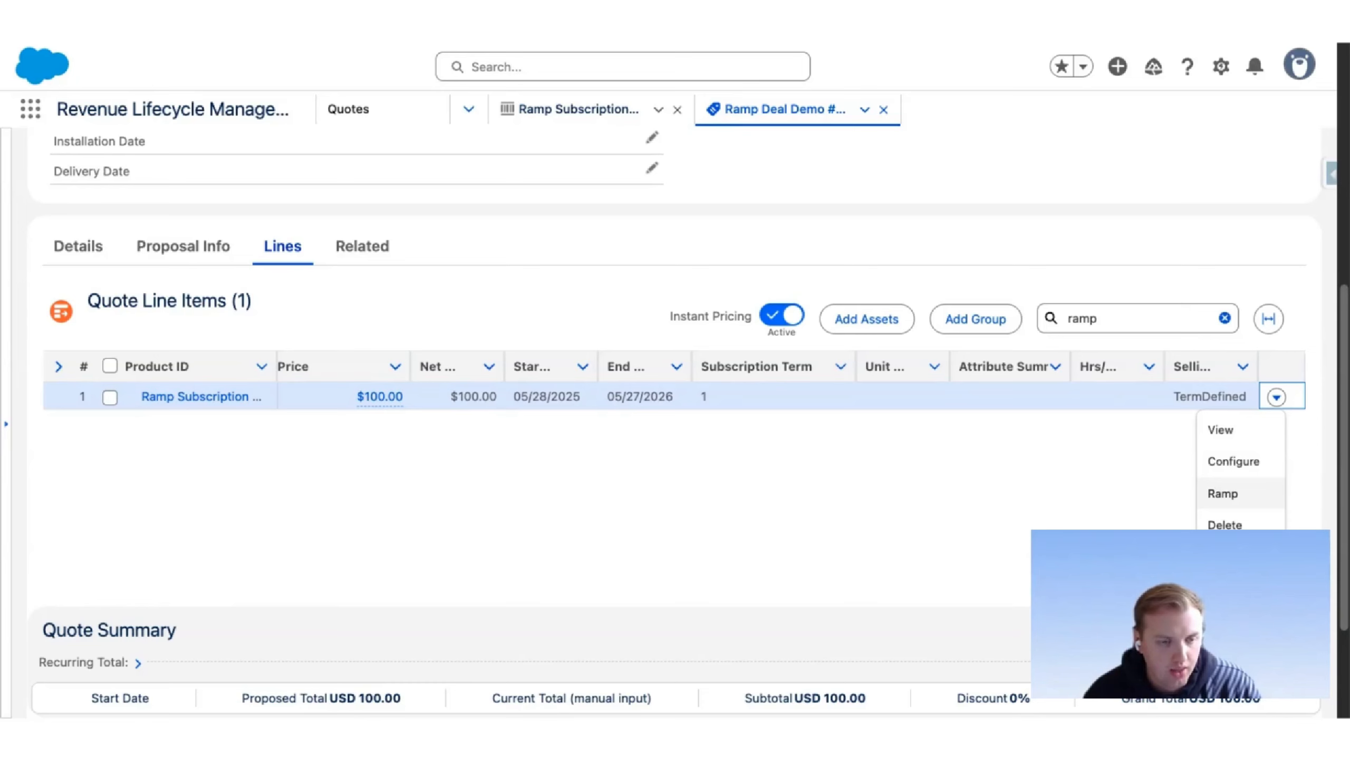
click(1224, 495)
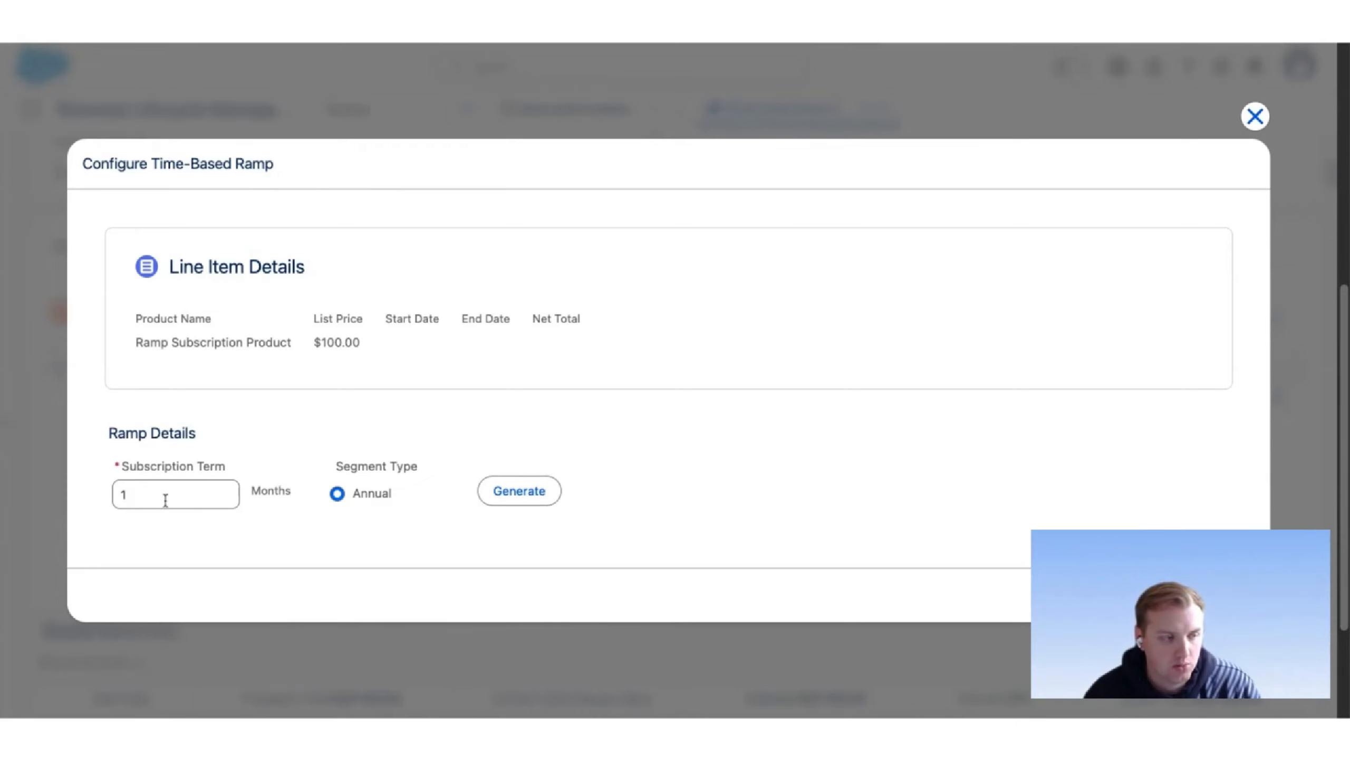
- Set the ramp's subscription term to 24 months and generate its annual segments
drag(165, 500, 116, 495)
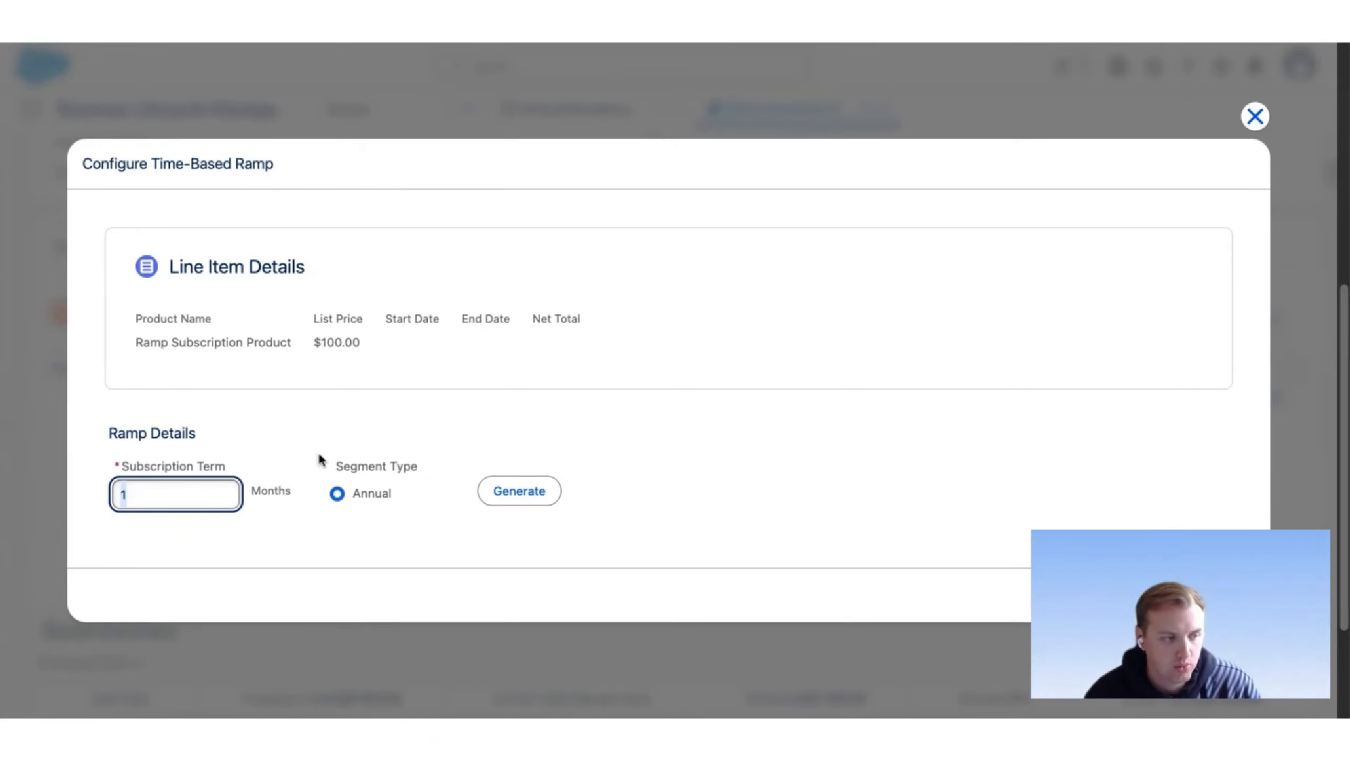
key(BackSpace)
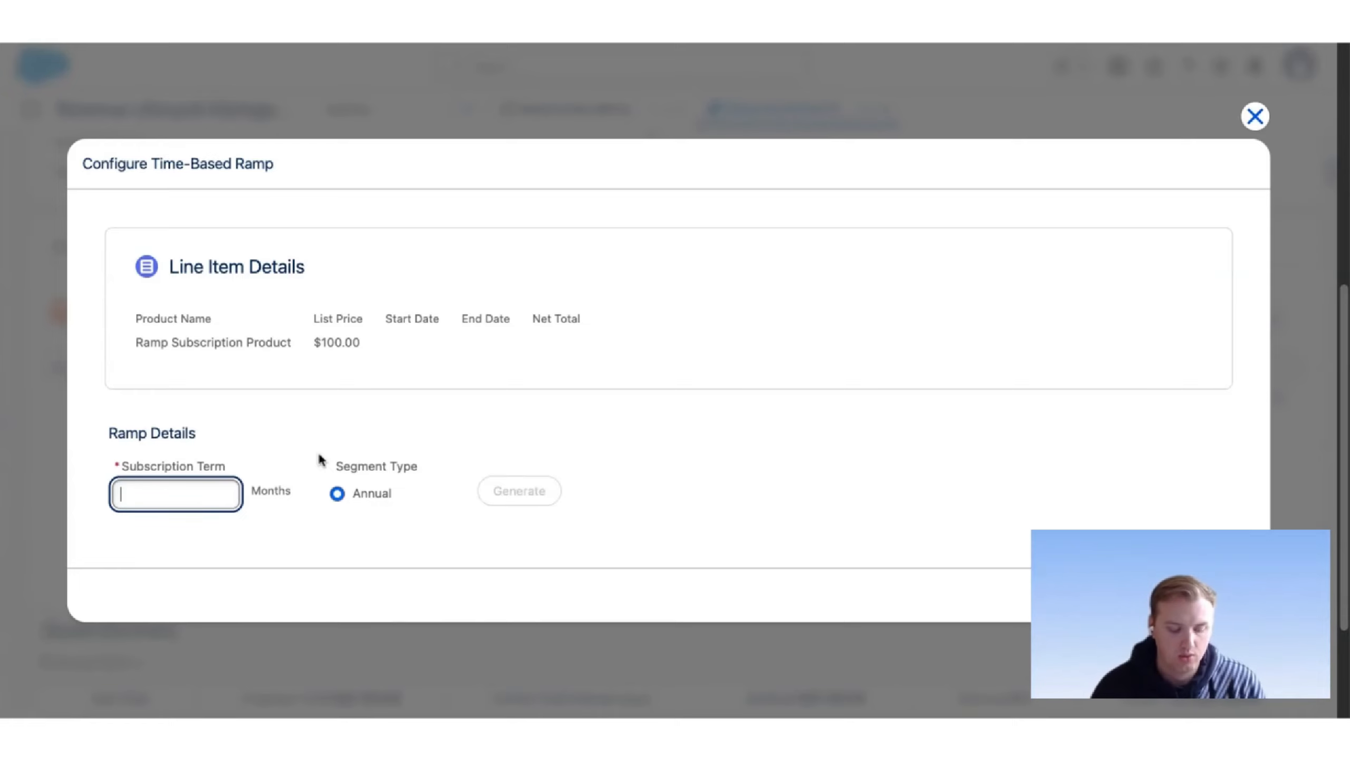
text(24)
click(415, 539)
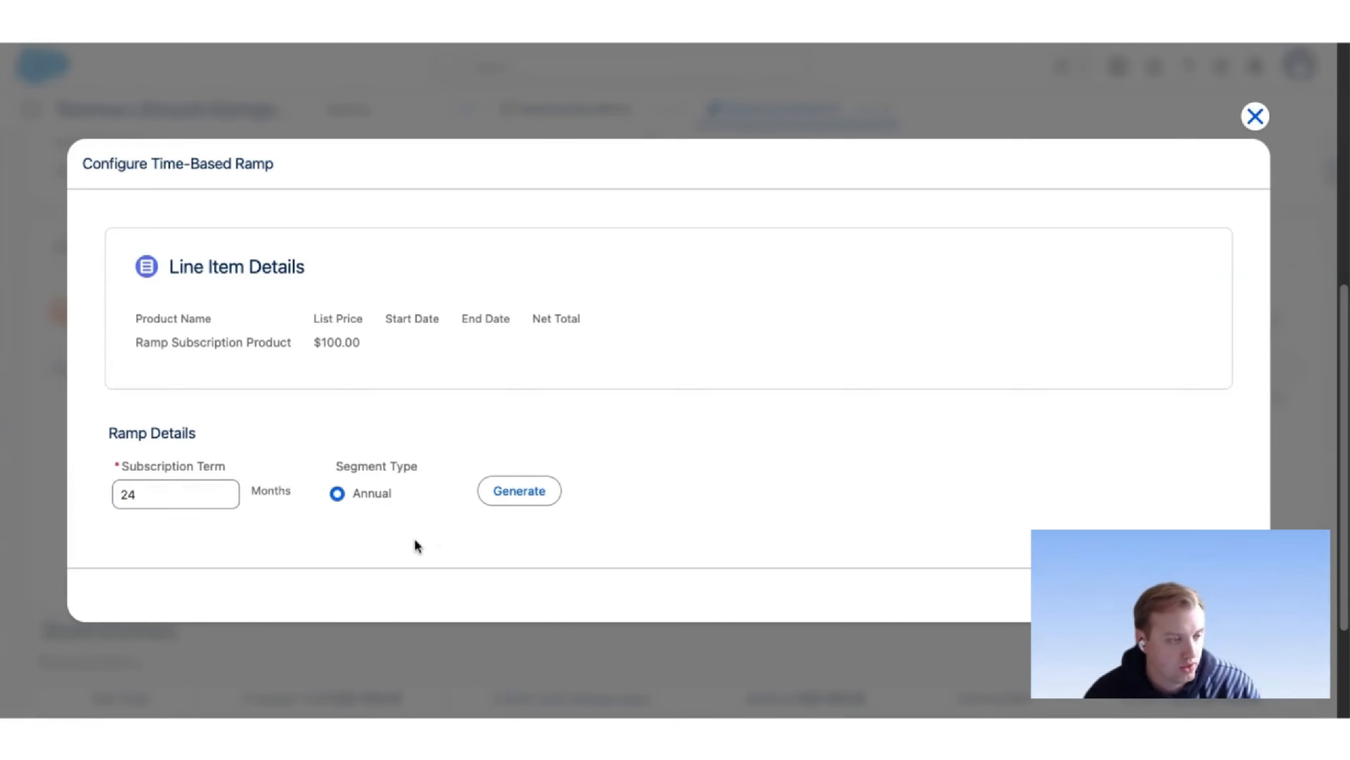
click(512, 500)
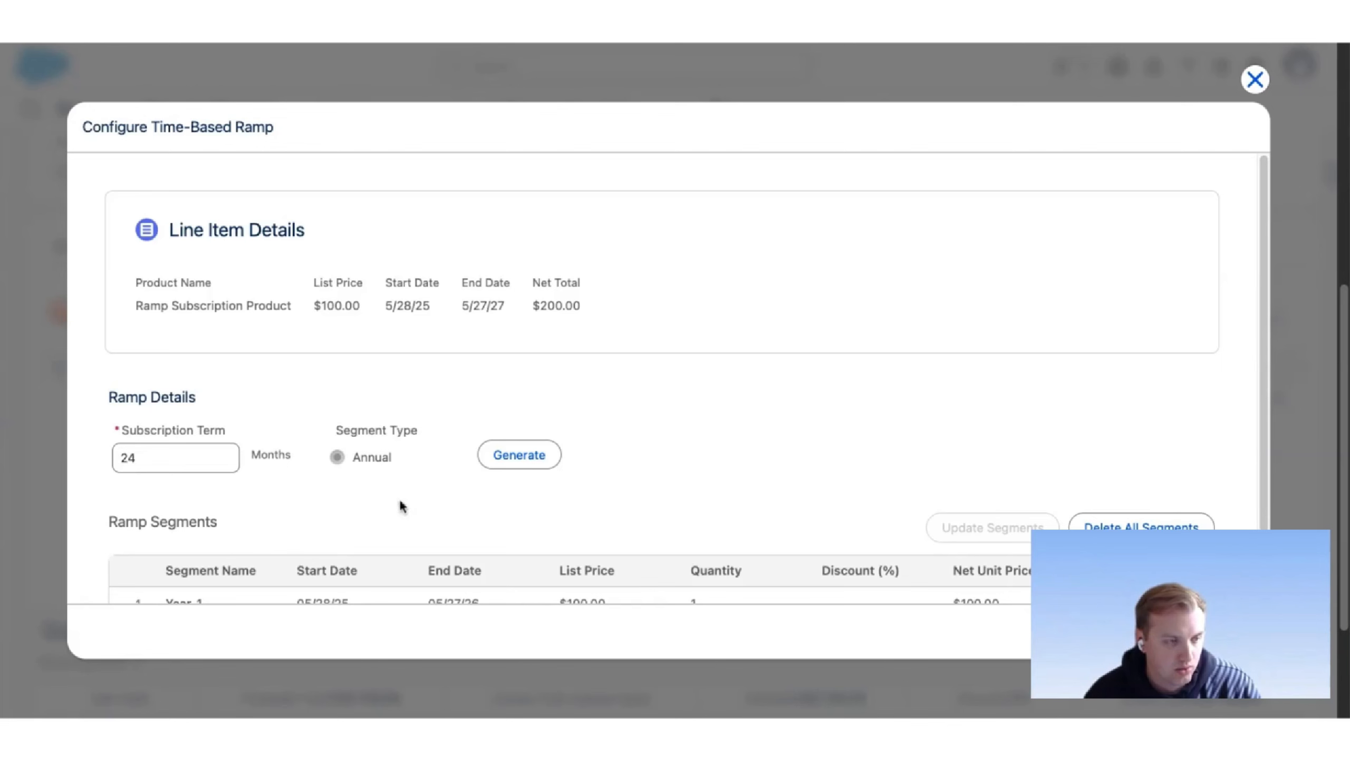
- Give the Year-1 ramp segment a 5% discount, update the segments, and return to the quote's line items
scroll(401, 532, down, 3)
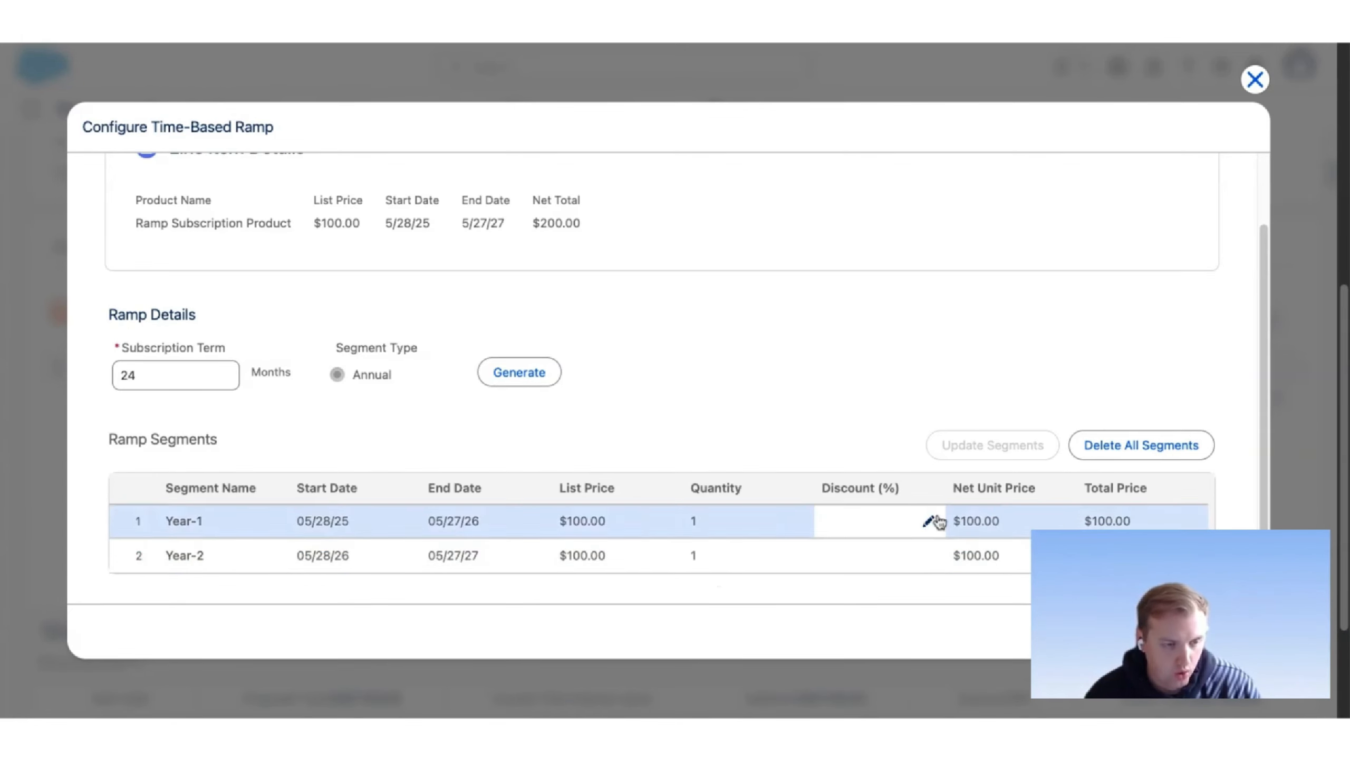
click(928, 520)
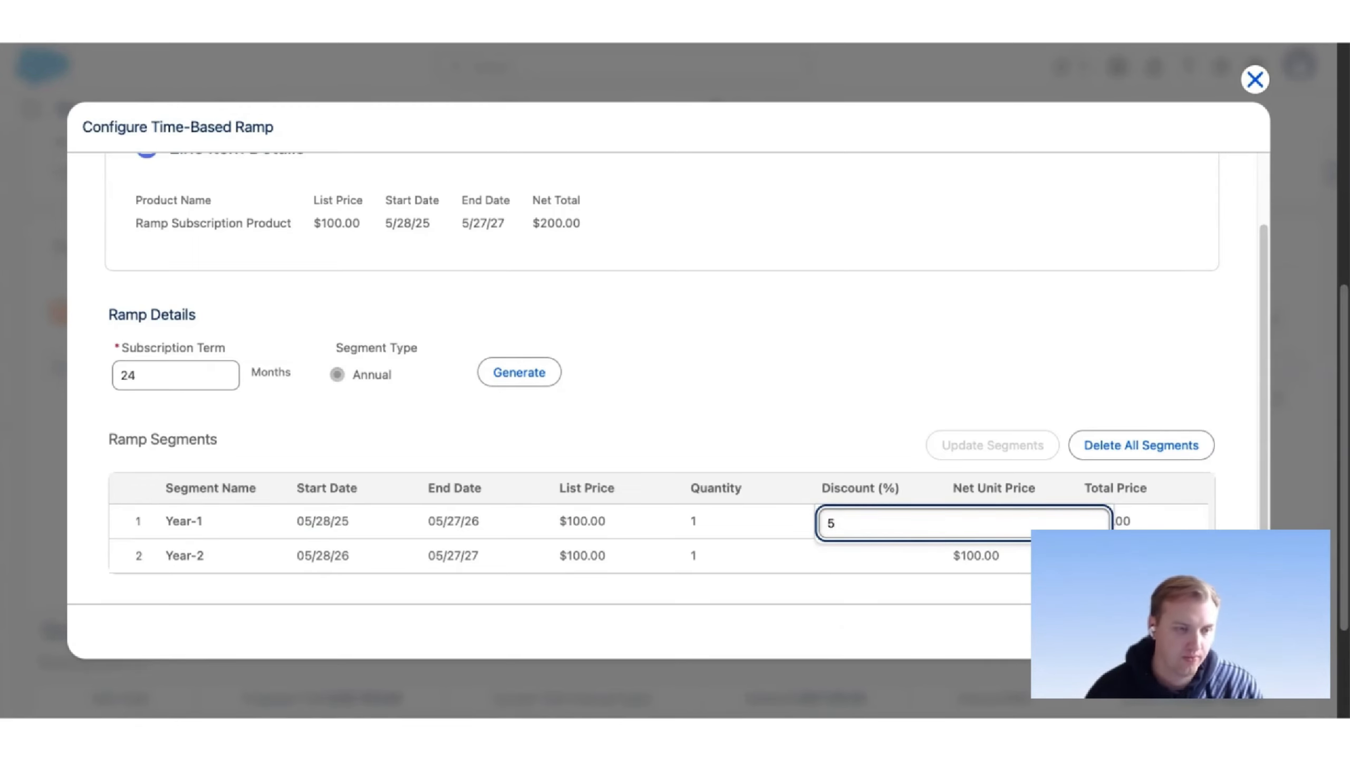
click(896, 409)
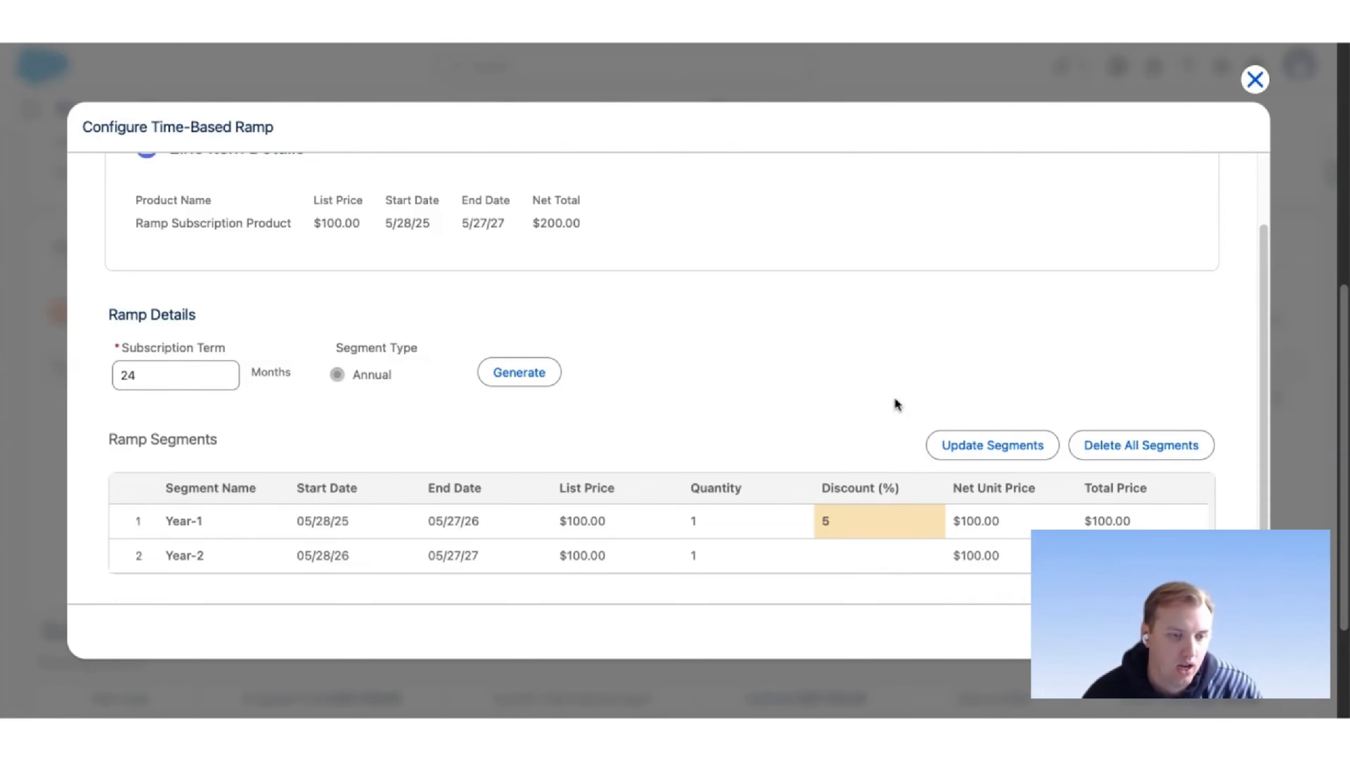
click(1005, 449)
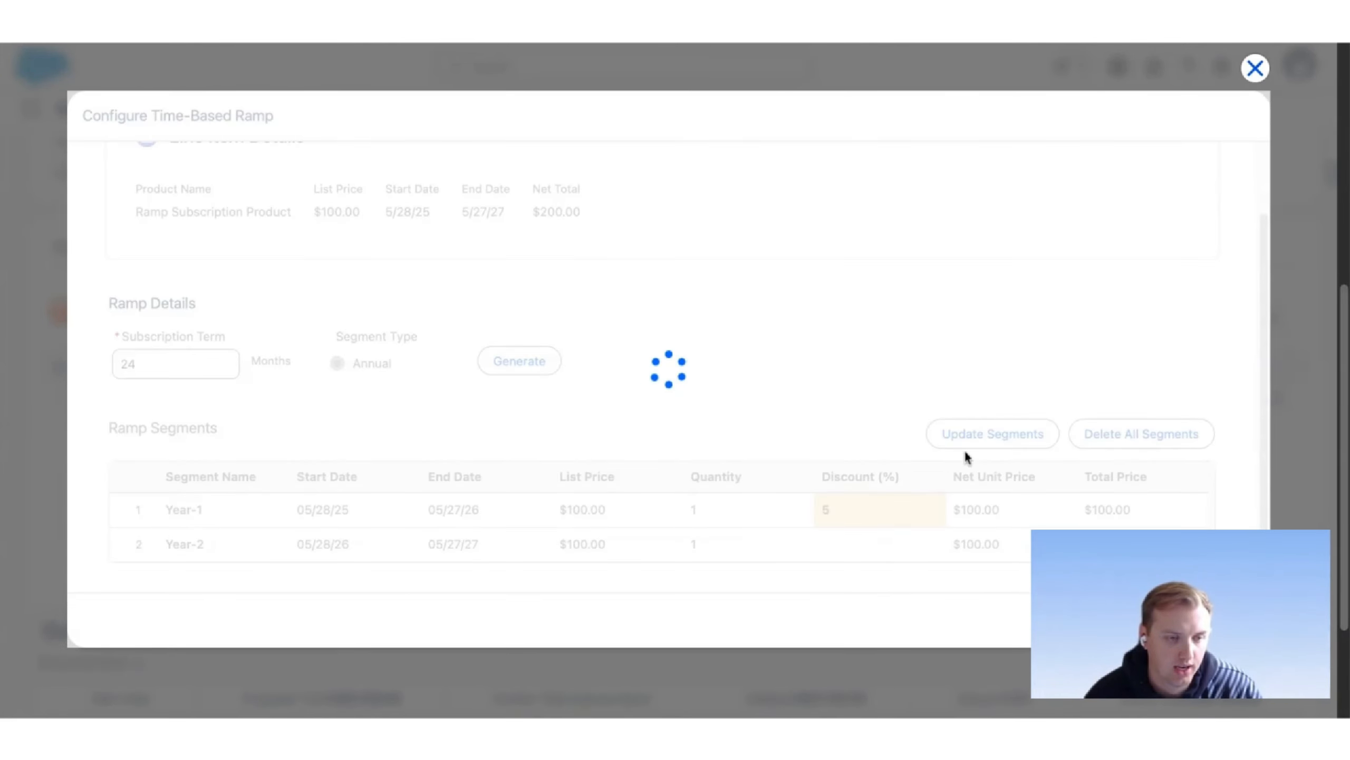
click(951, 520)
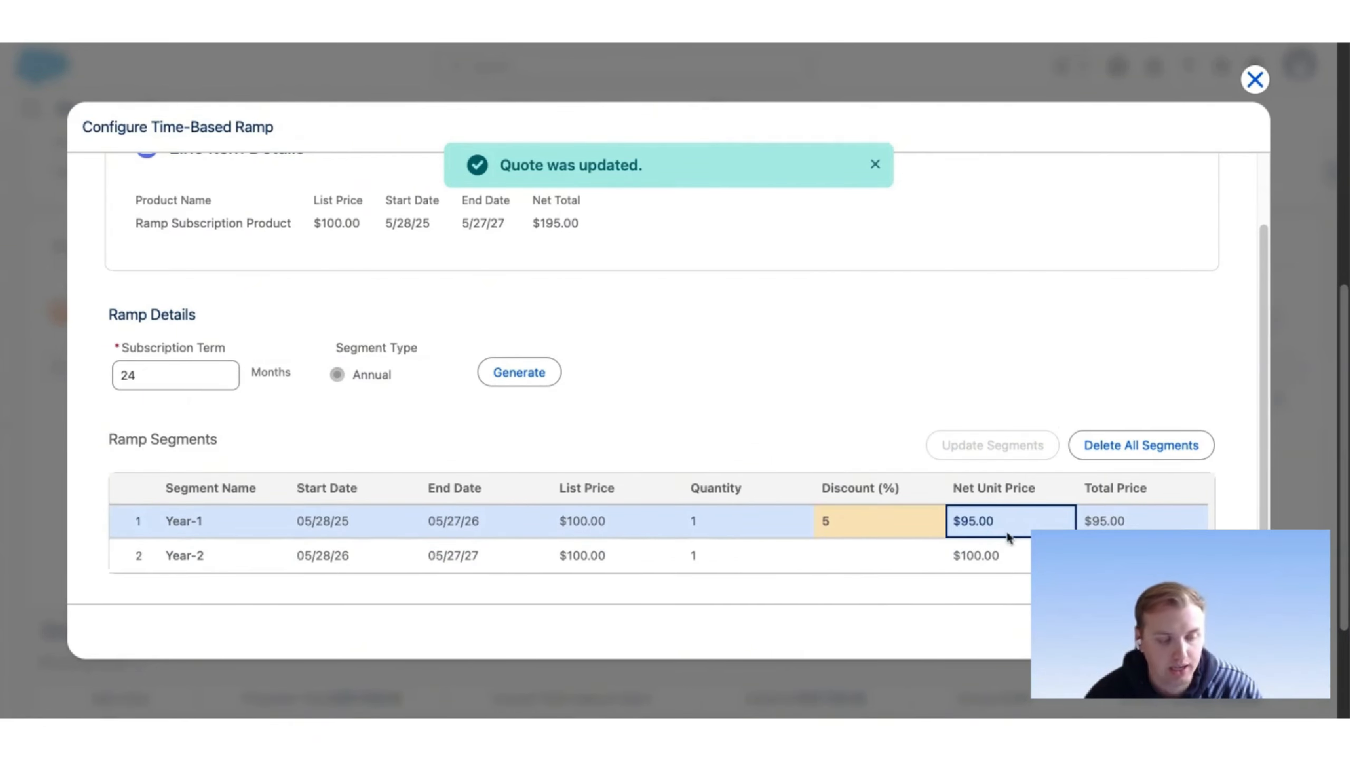
double_click(1002, 520)
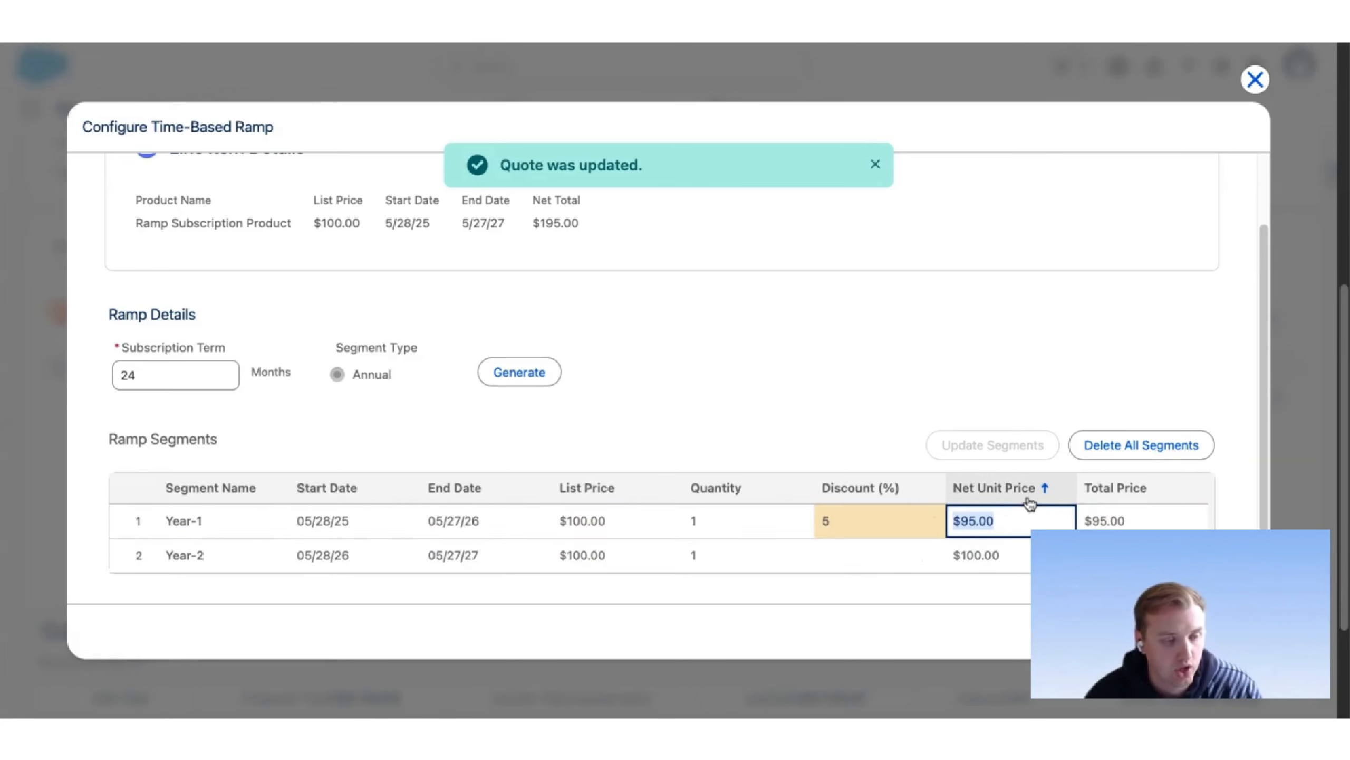
click(852, 631)
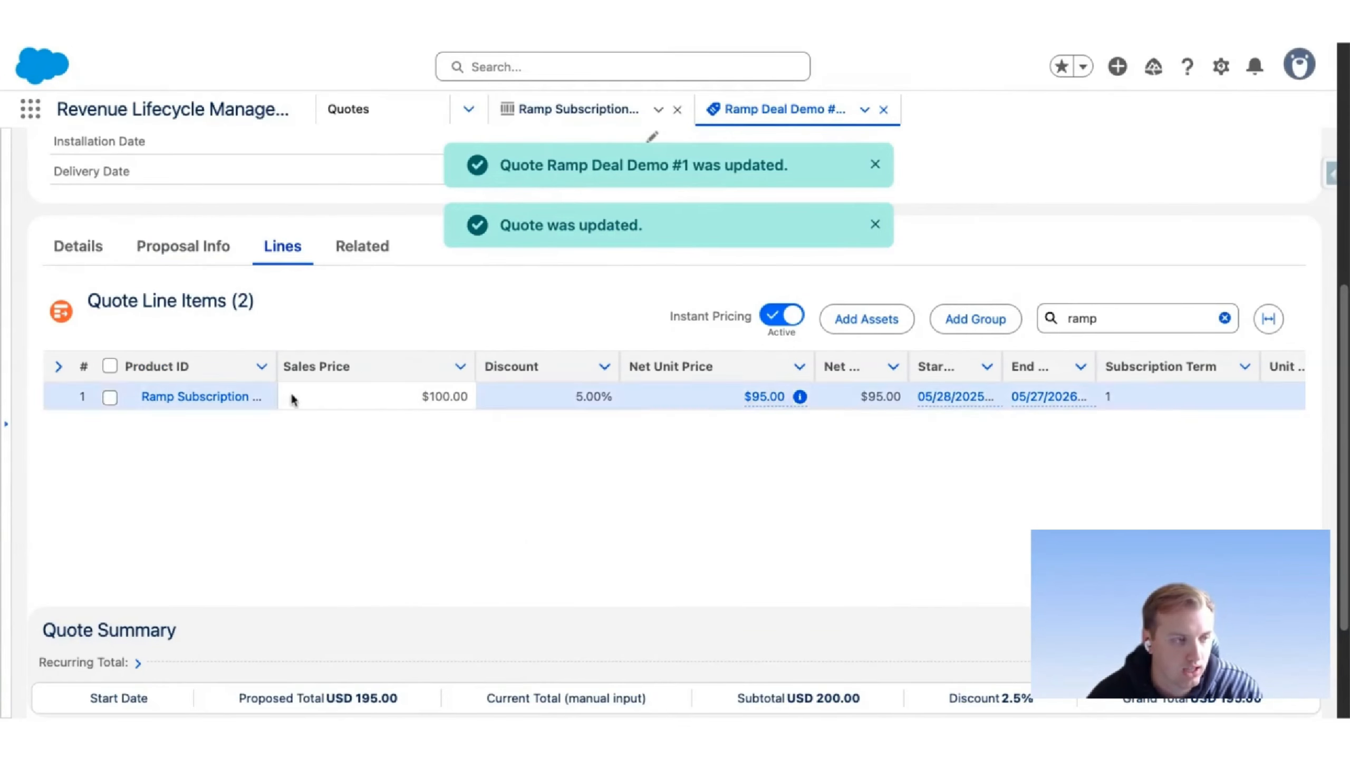
- Examine the ramped quote line's pricing columns, net unit price calculation details and start date note, dismissing the update notifications
double_click(244, 301)
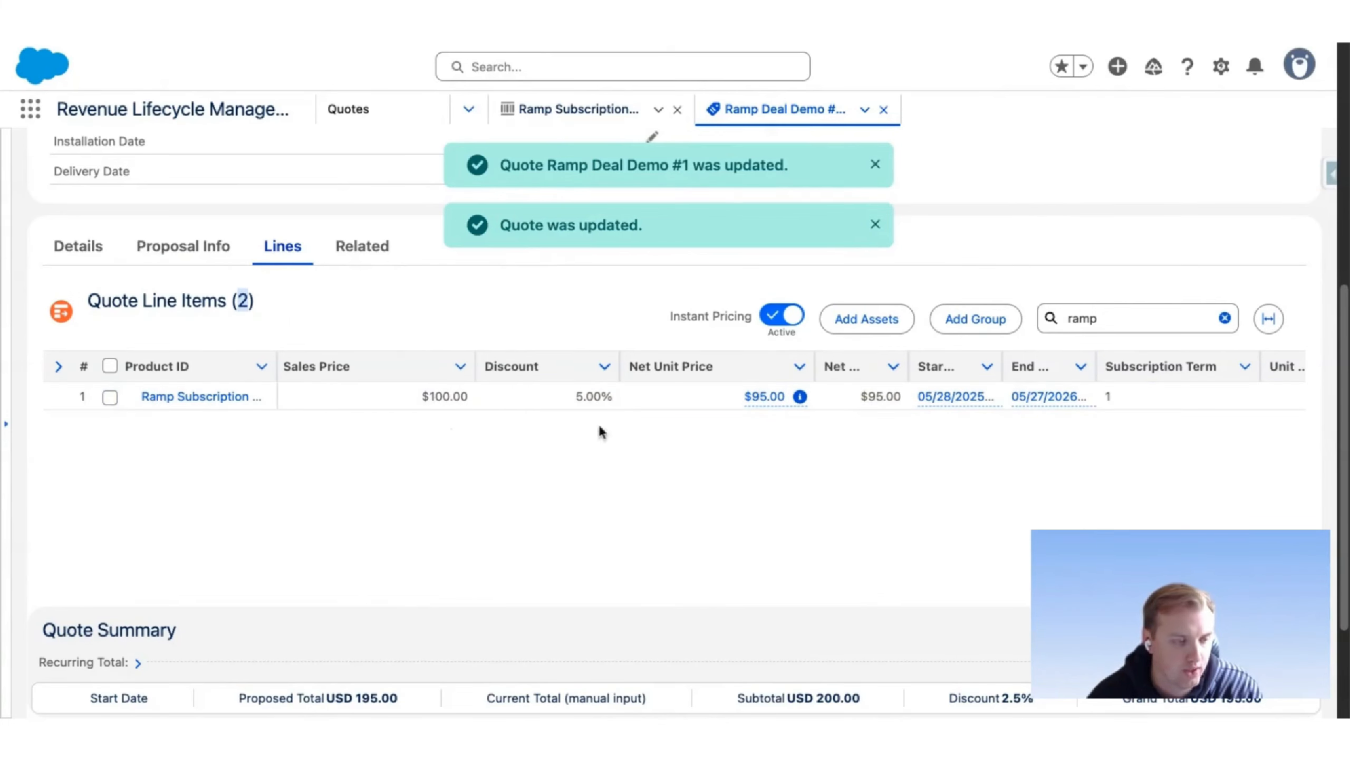
scroll(669, 470, right, 5)
scroll(618, 470, left, 2)
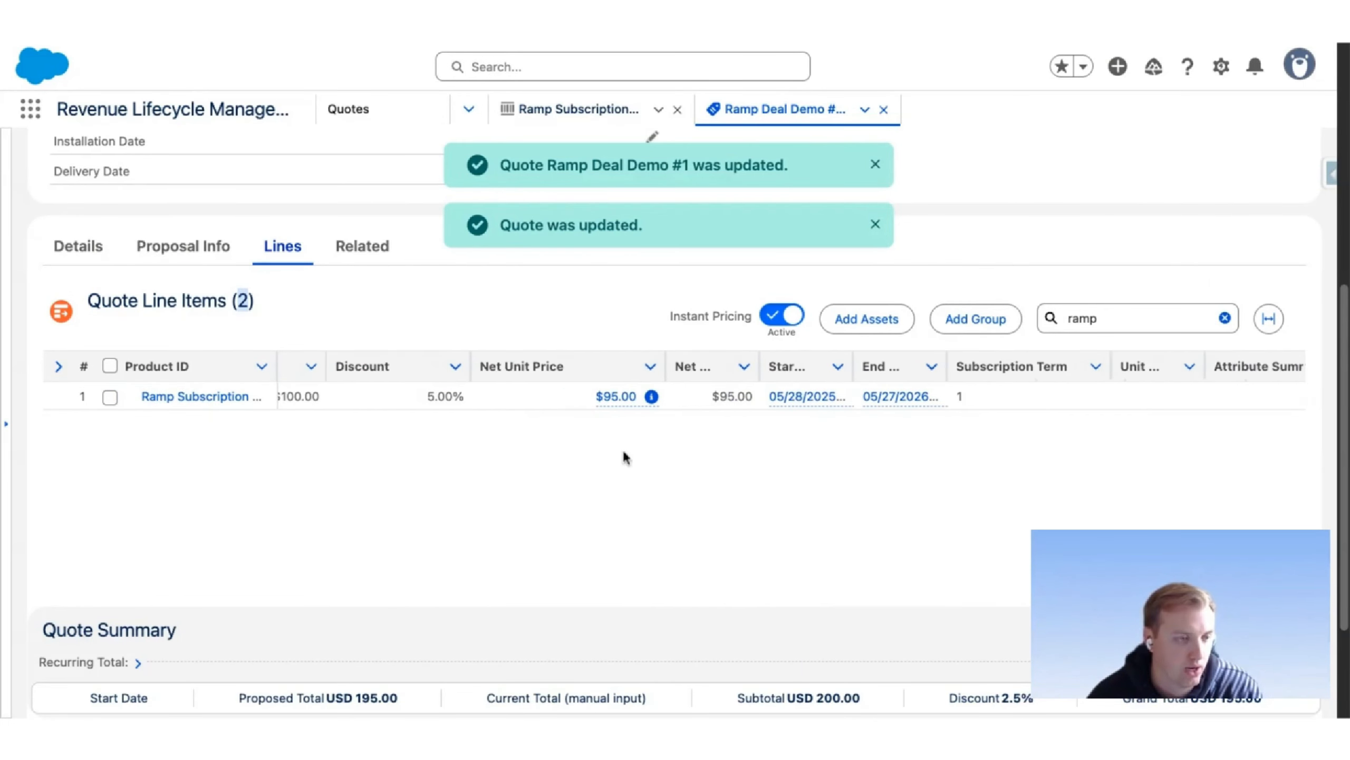
click(653, 399)
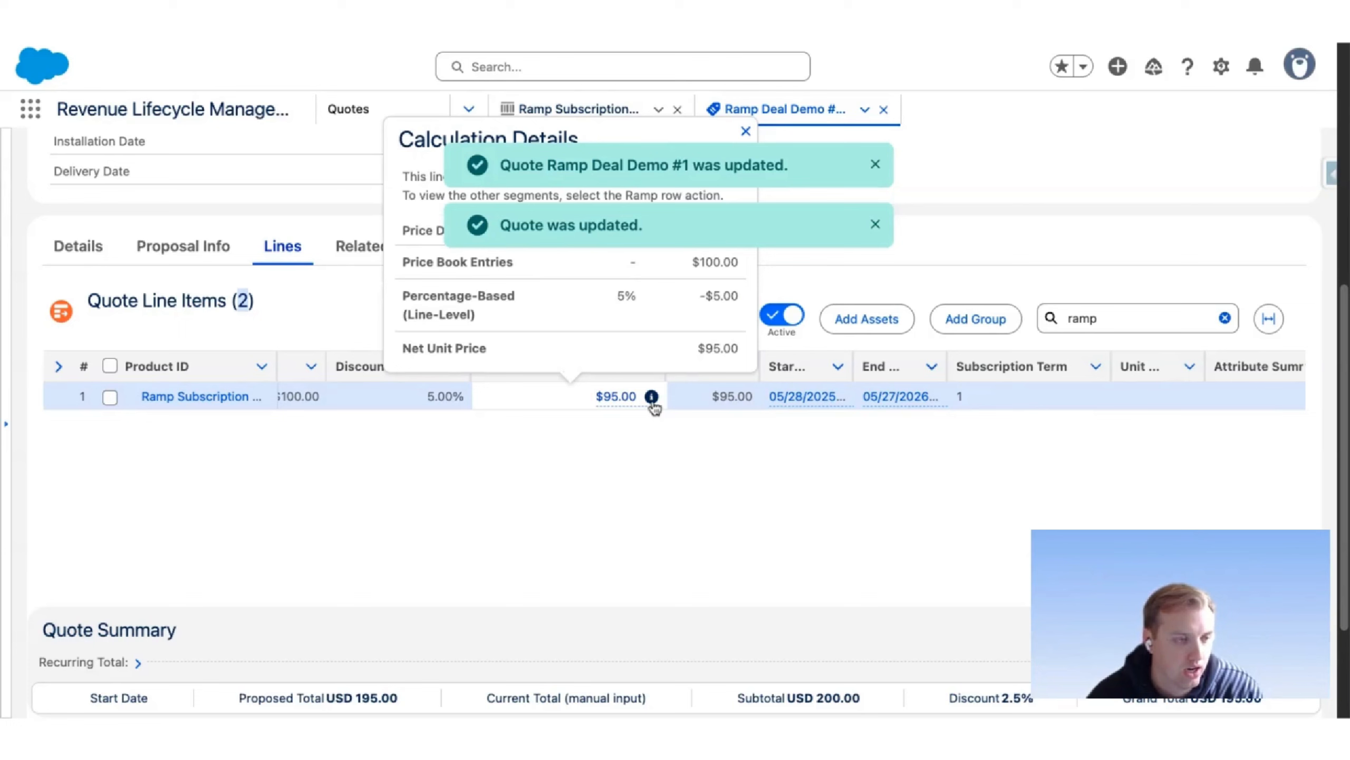
click(873, 226)
click(874, 165)
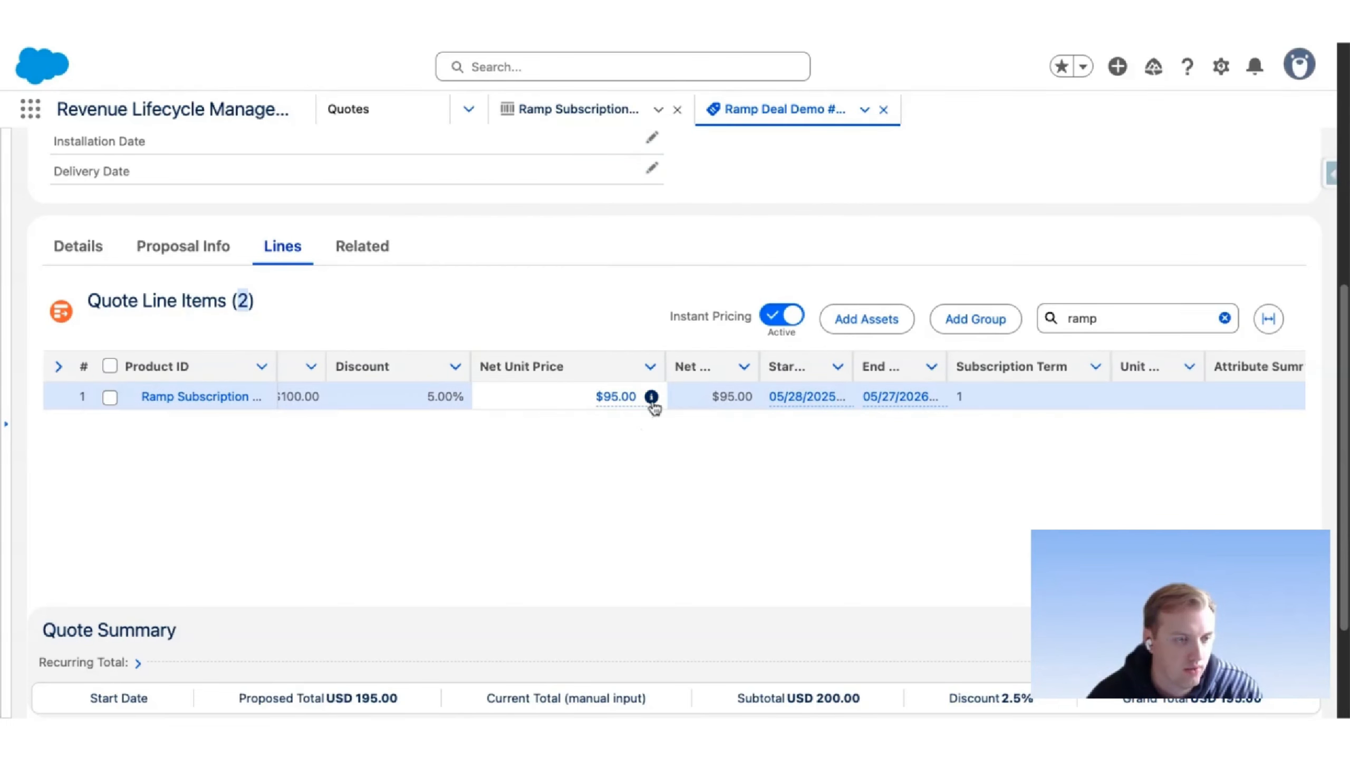
mouse_move(653, 404)
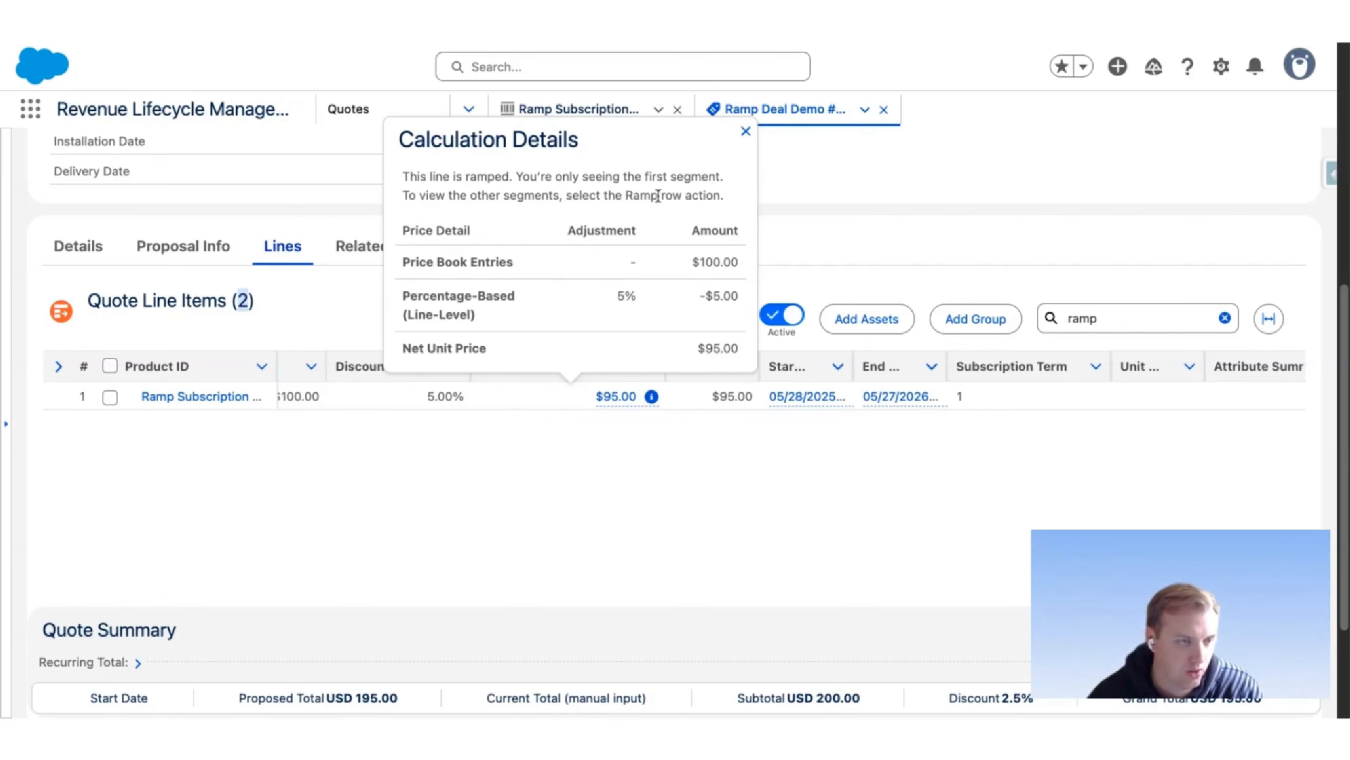
scroll(659, 476, right, 3)
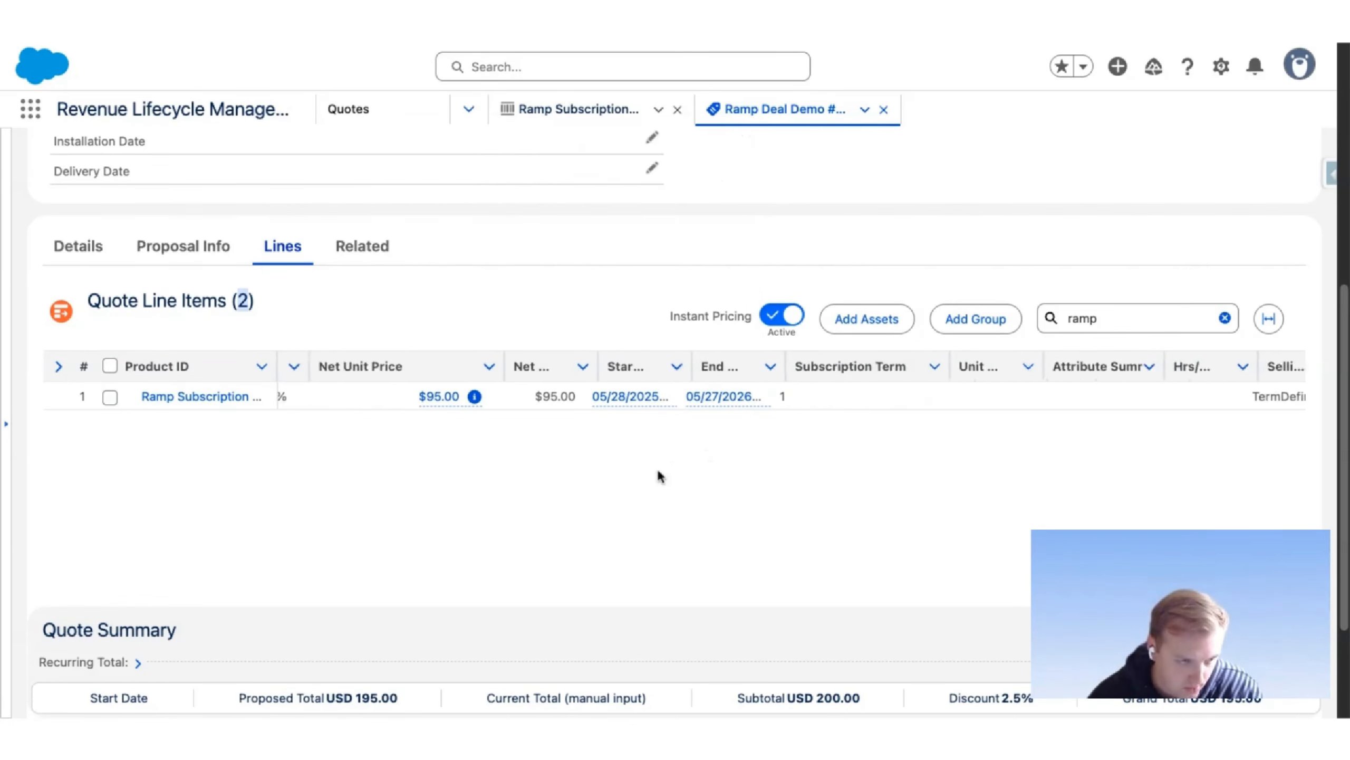
scroll(659, 476, right, 2)
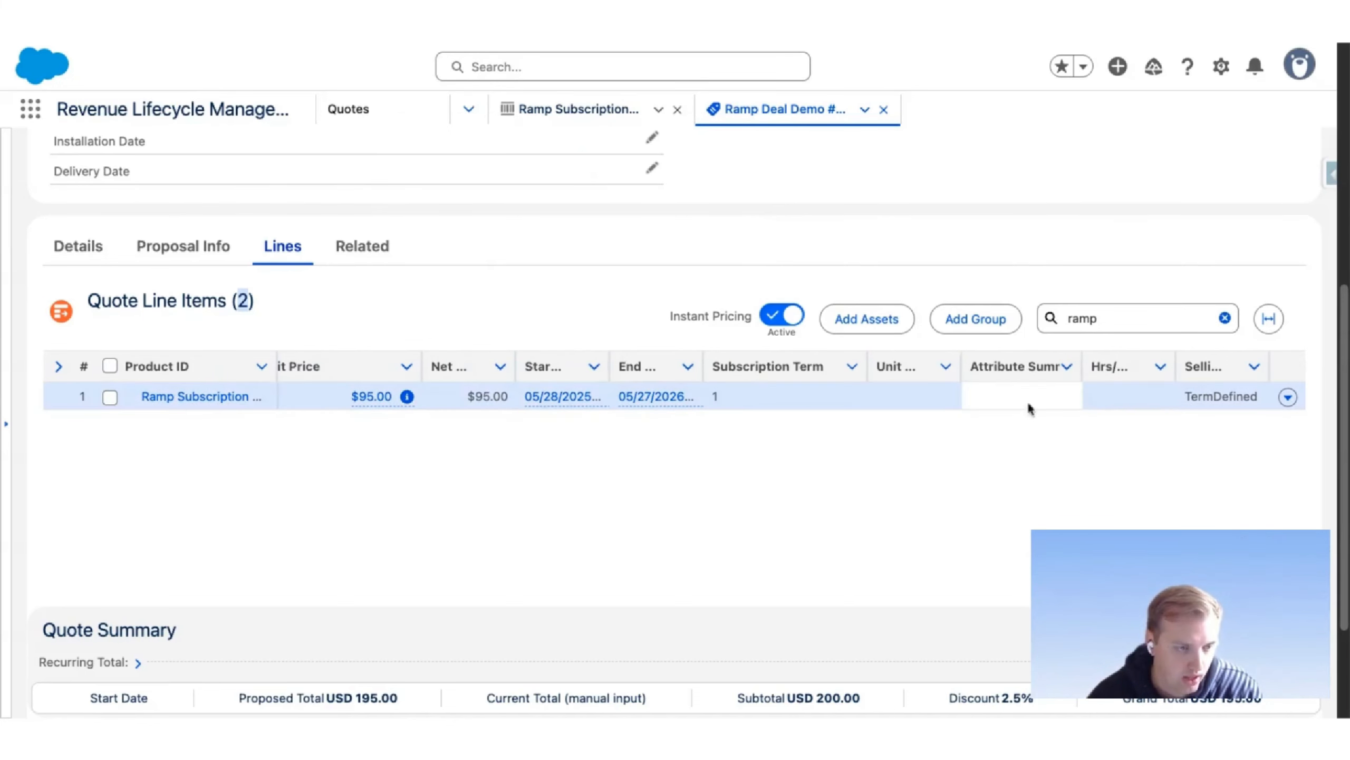
mouse_move(561, 407)
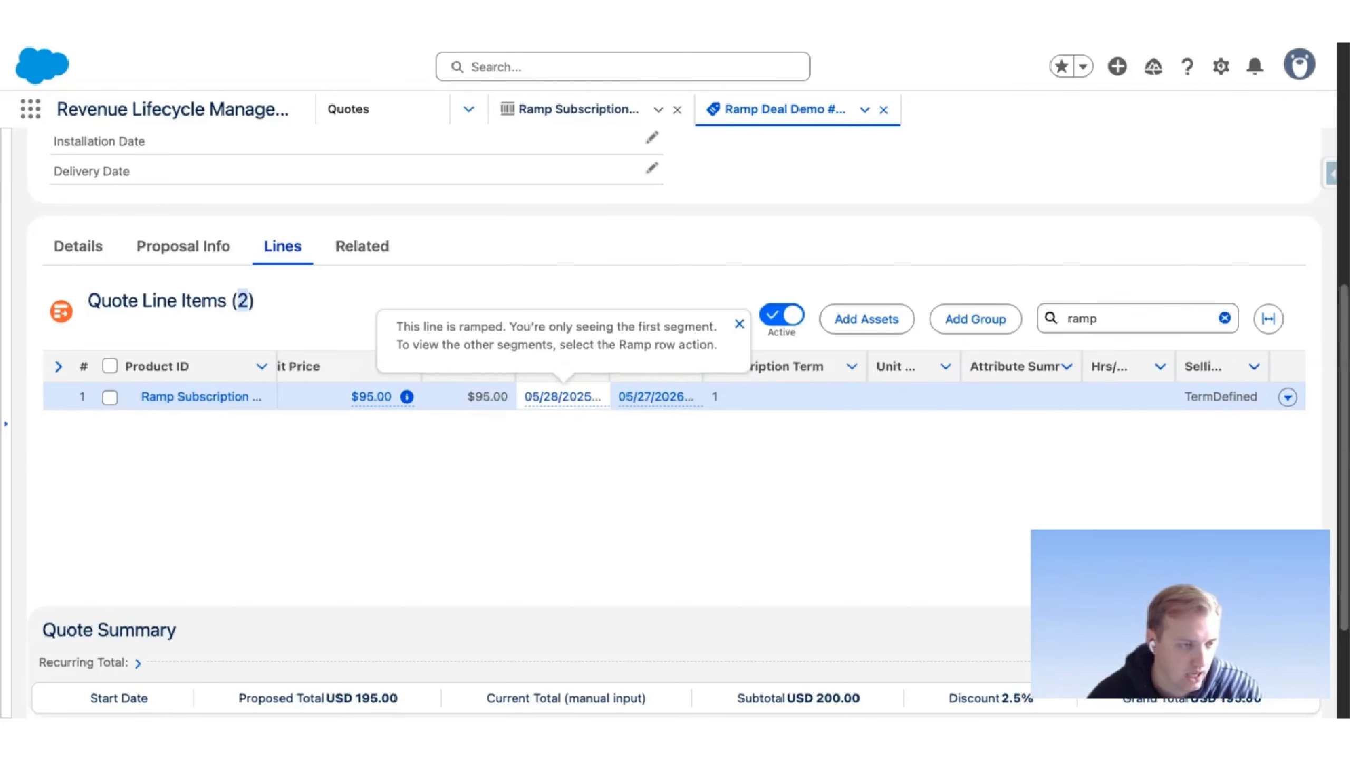
- Reopen the line's time-based Ramp configuration to review its yearly segments, and leave it without making changes
scroll(1059, 446, right, 1)
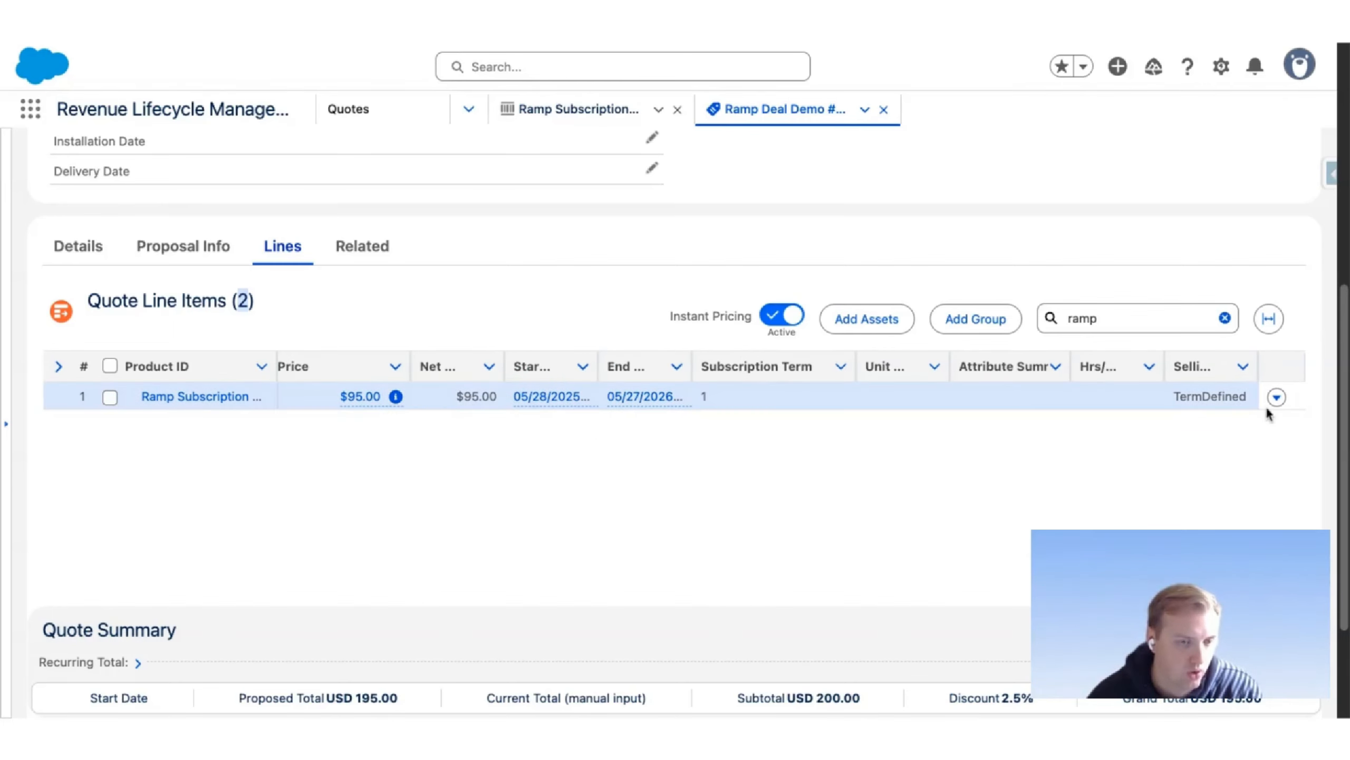
click(1276, 397)
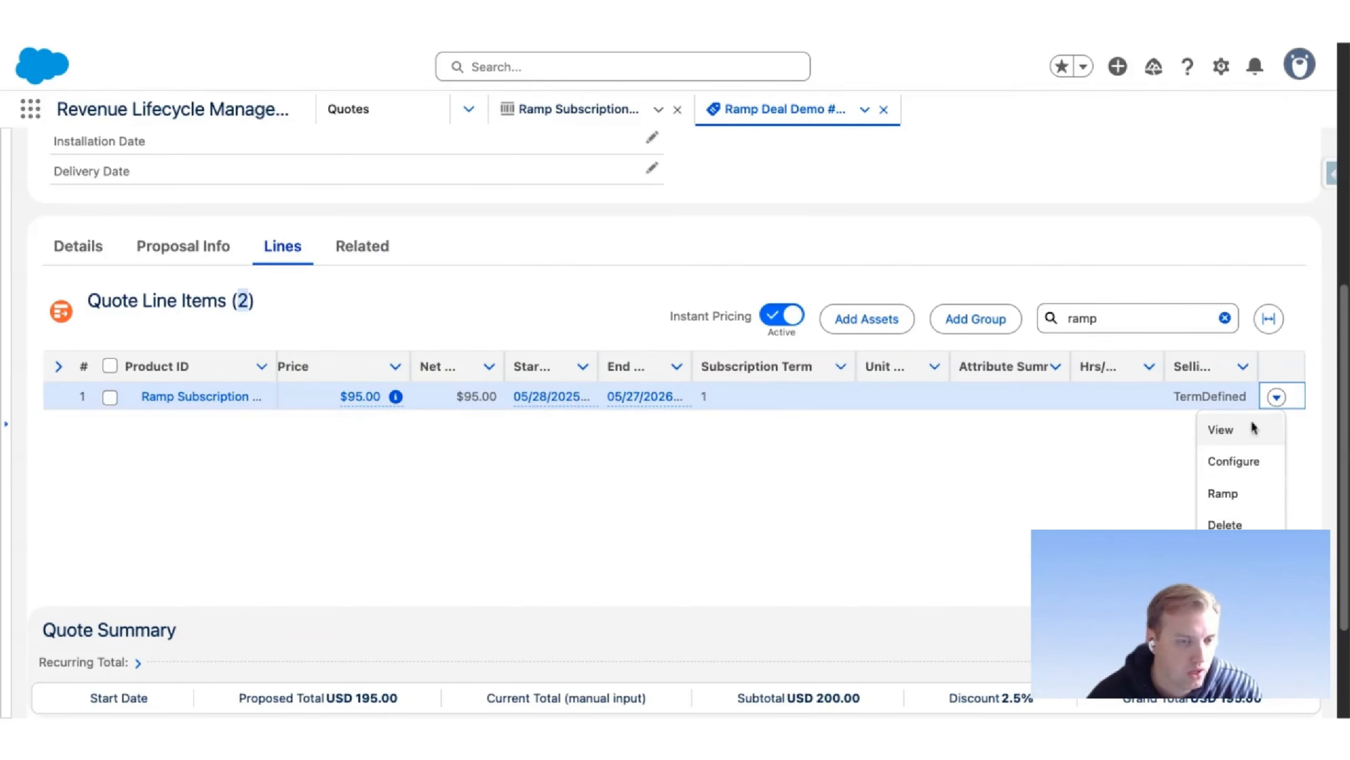
click(1219, 495)
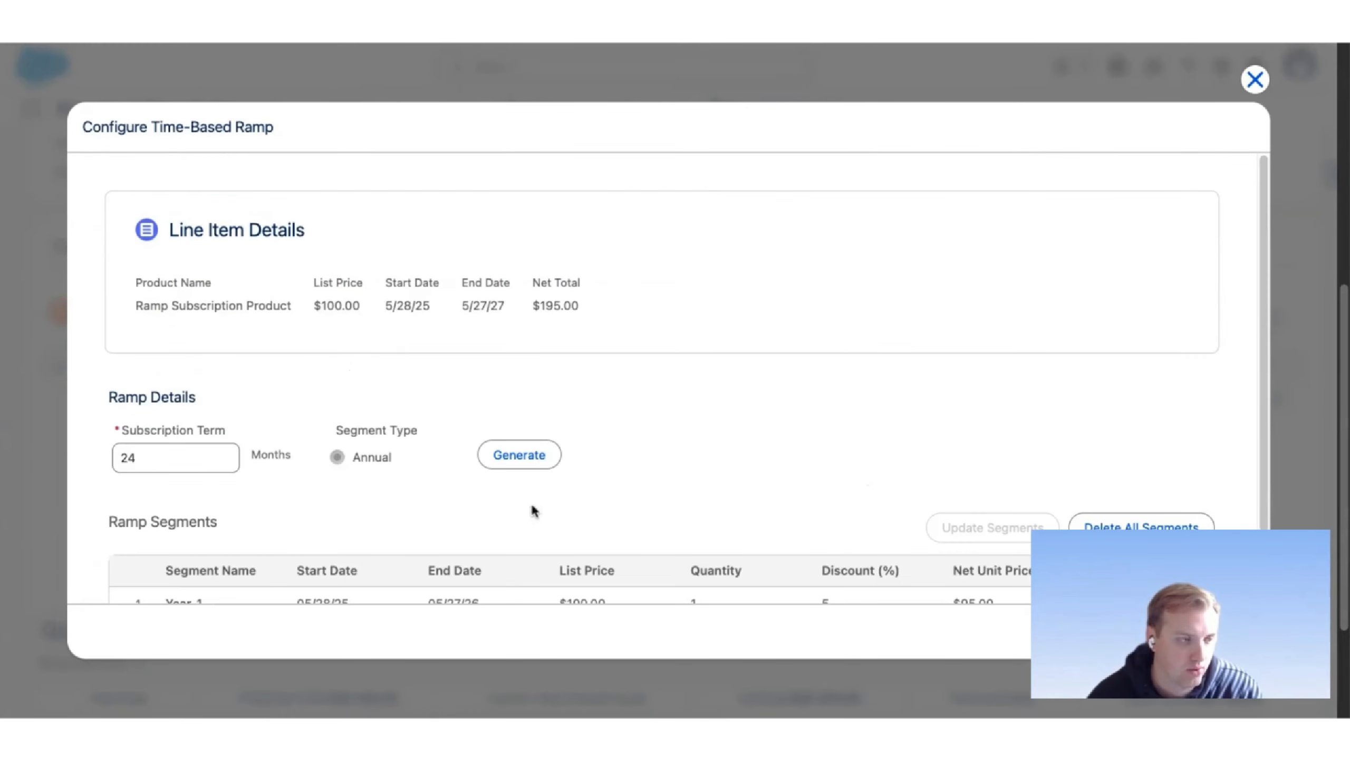
scroll(292, 436, down, 2)
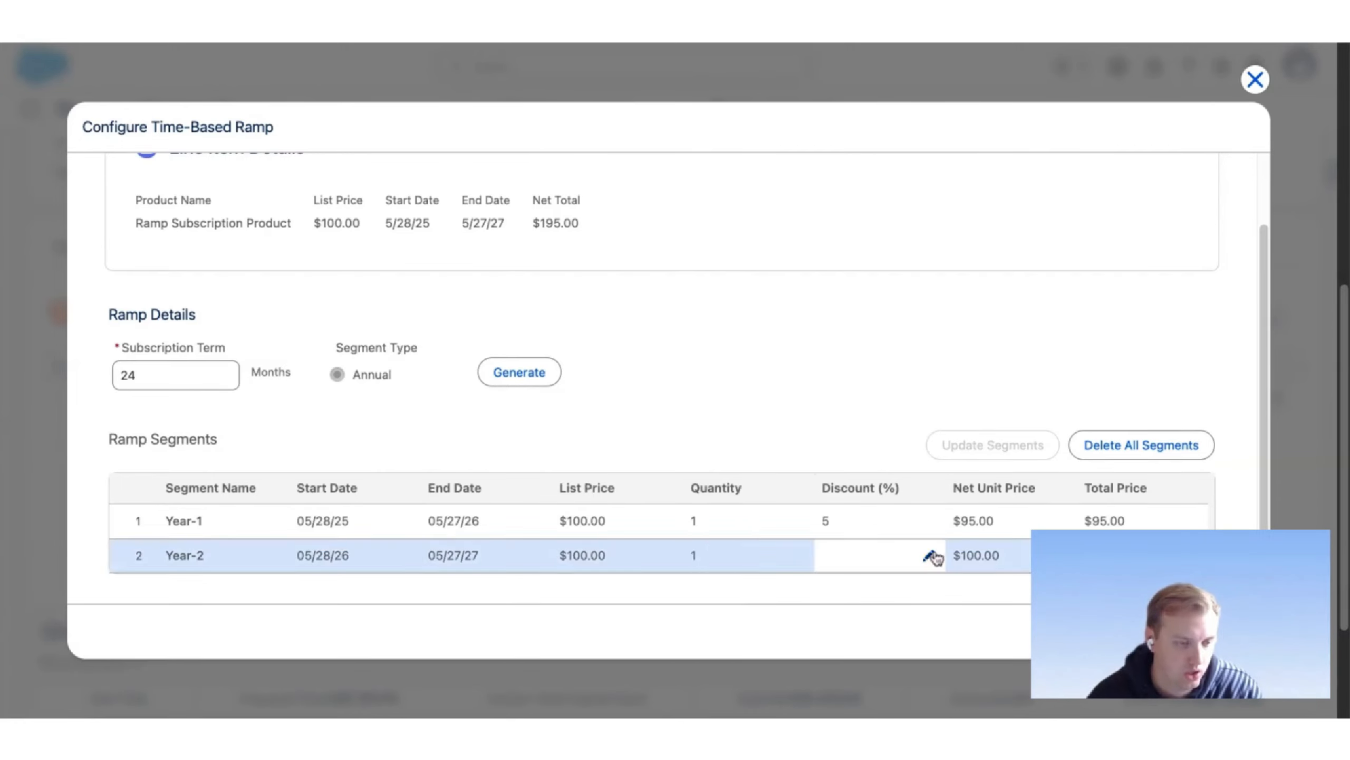
click(1159, 631)
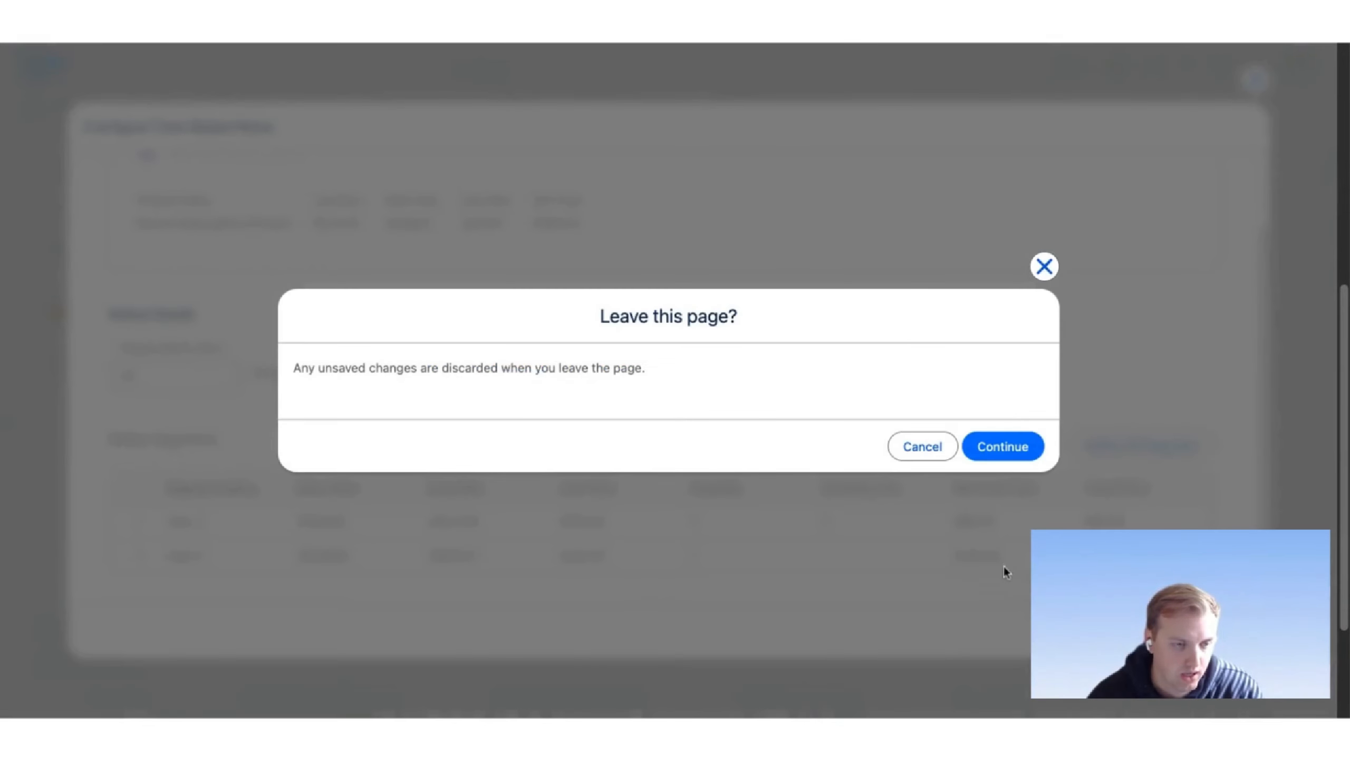
click(1001, 449)
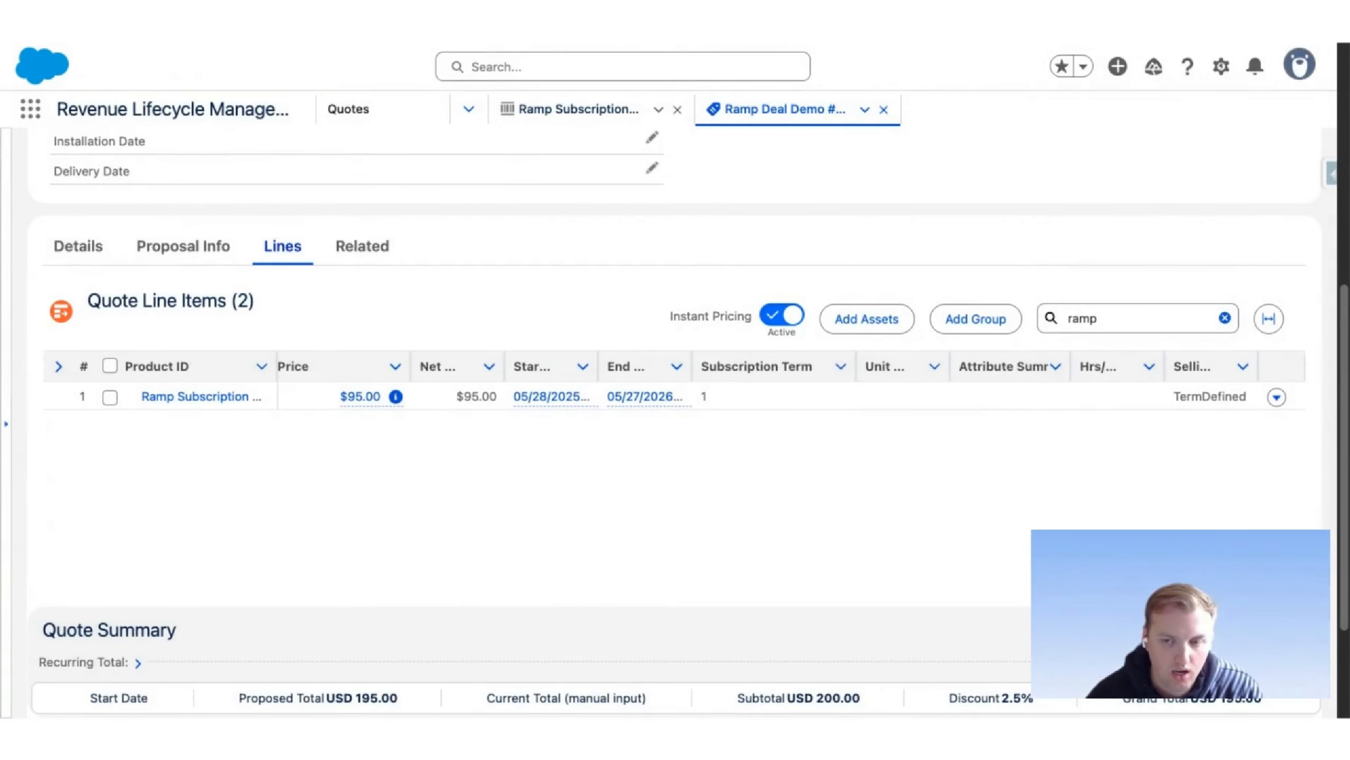